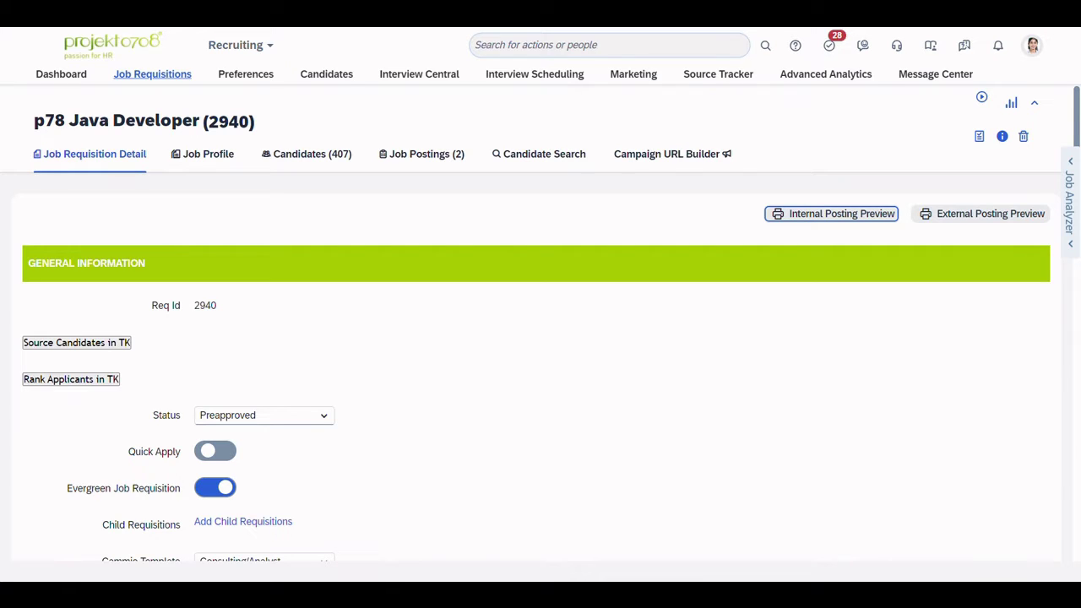
Scroll through the p78 Java Developer requisition sections down to the Questionnaire.
scroll(568, 258, "down", 3)
scroll(569, 258, "down", 10)
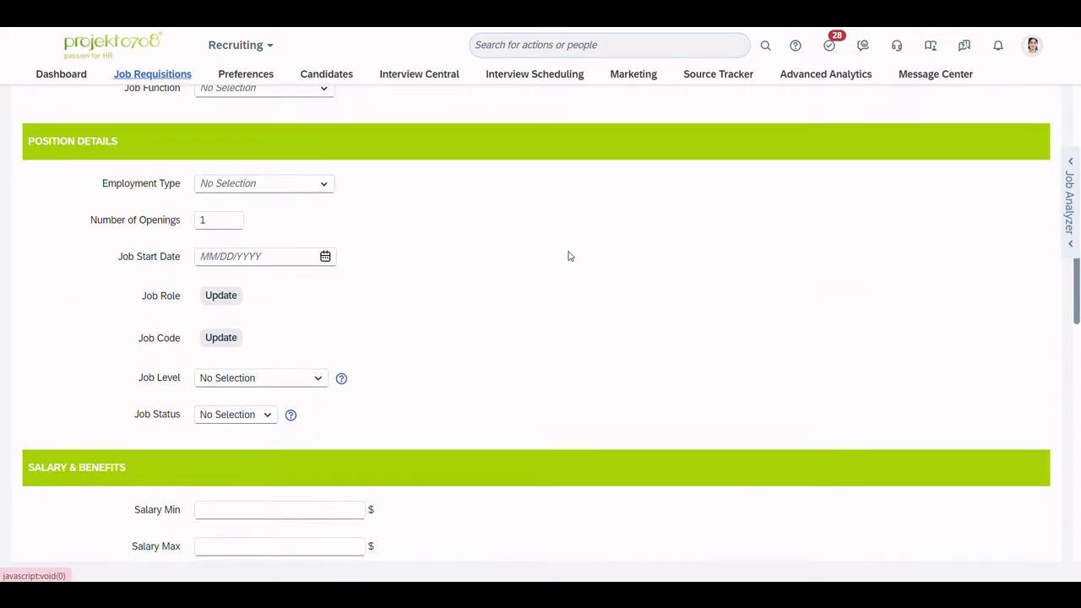
scroll(569, 255, "down", 7)
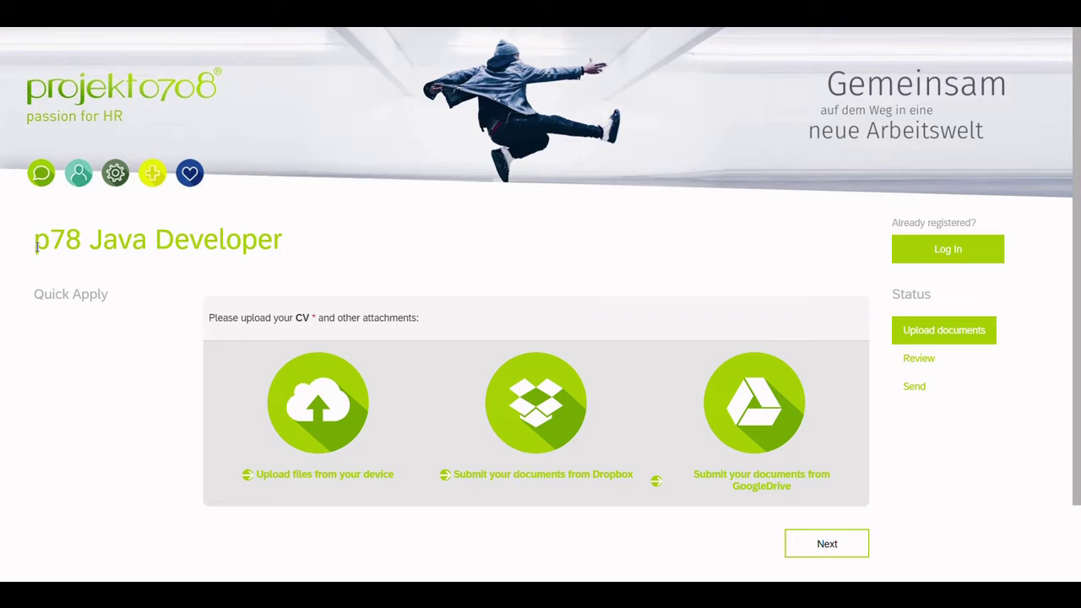
left_click_drag(35, 242, 284, 244)
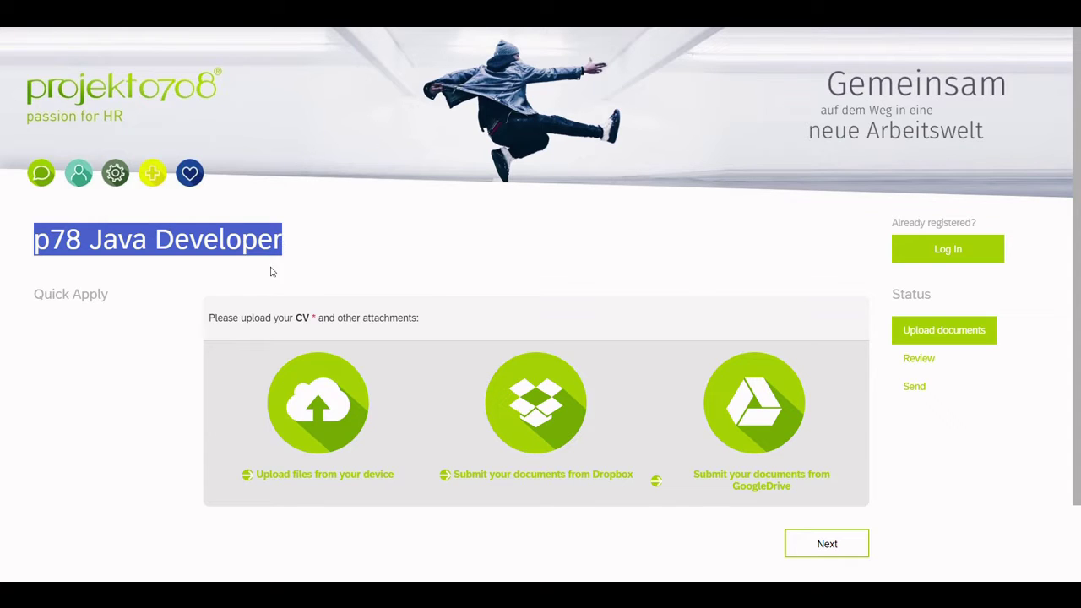
left_click_drag(209, 318, 438, 323)
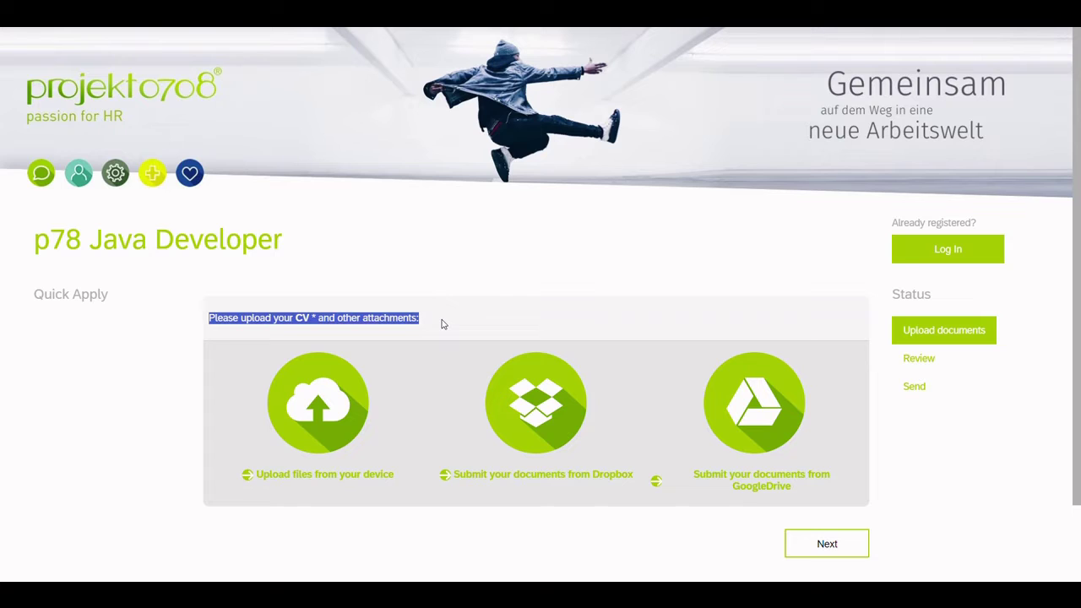
left_click(495, 303)
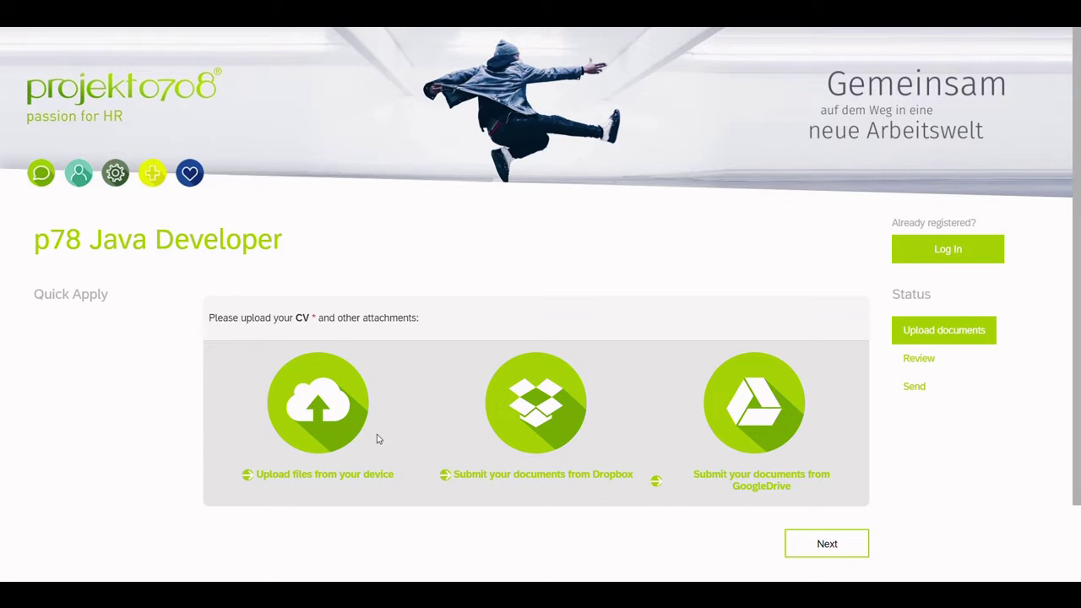
Upload the first three PDFs from the computer's folder.
left_click(358, 477)
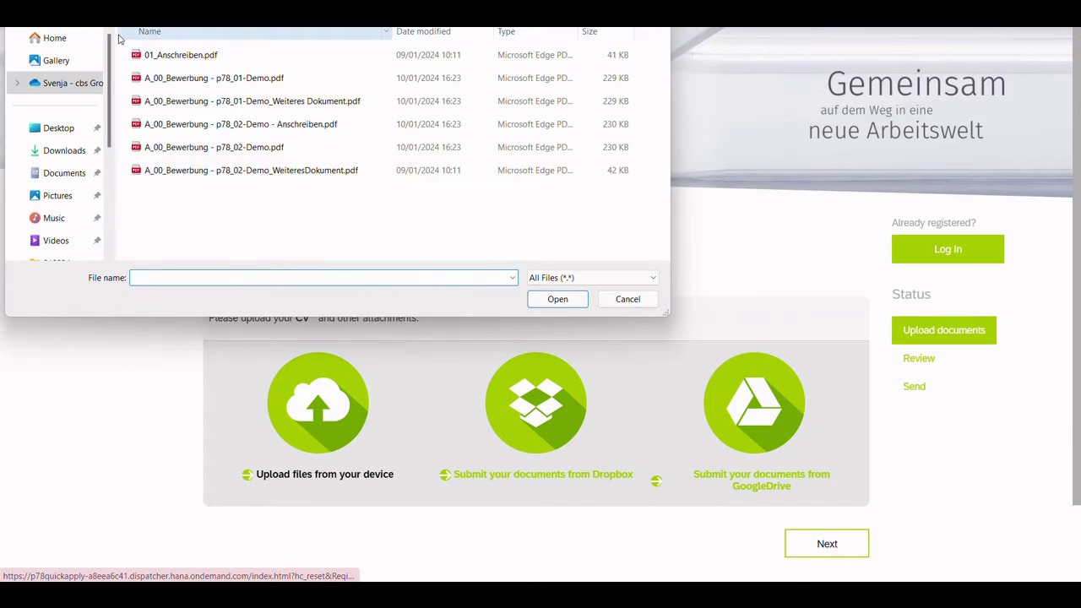
left_click_drag(121, 48, 211, 102)
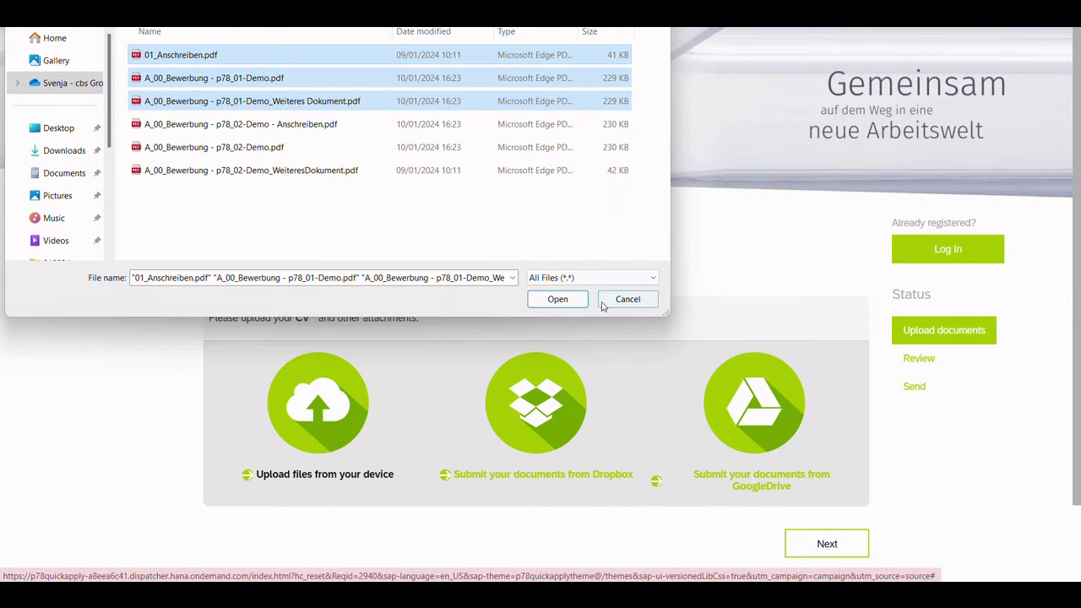
left_click(574, 300)
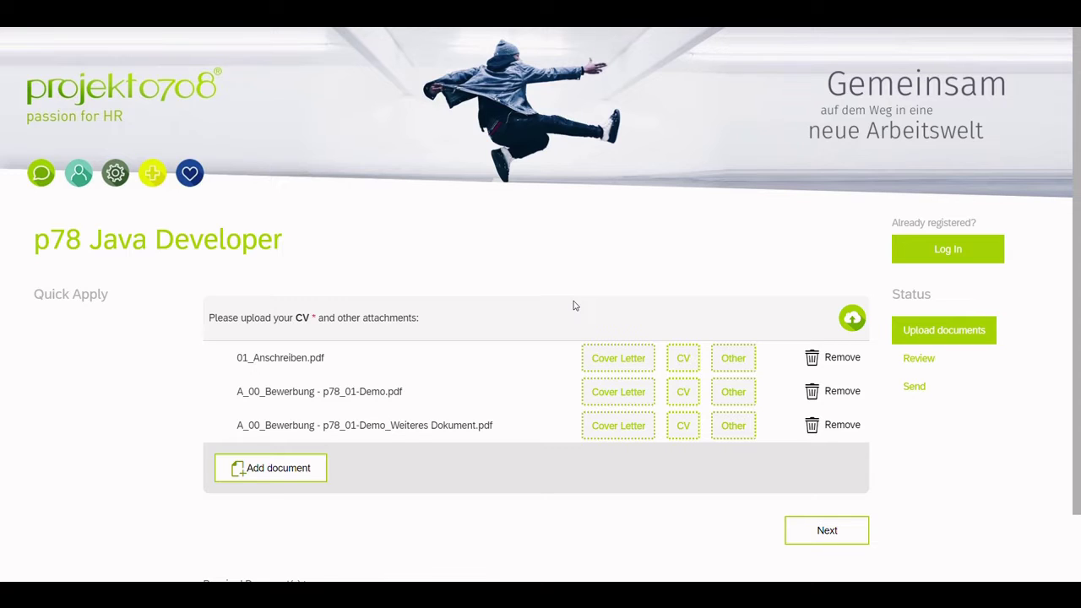
Tag the PDFs as CV, Cover Letter and Other, then continue to Review.
left_click(680, 400)
left_click(643, 368)
left_click(730, 427)
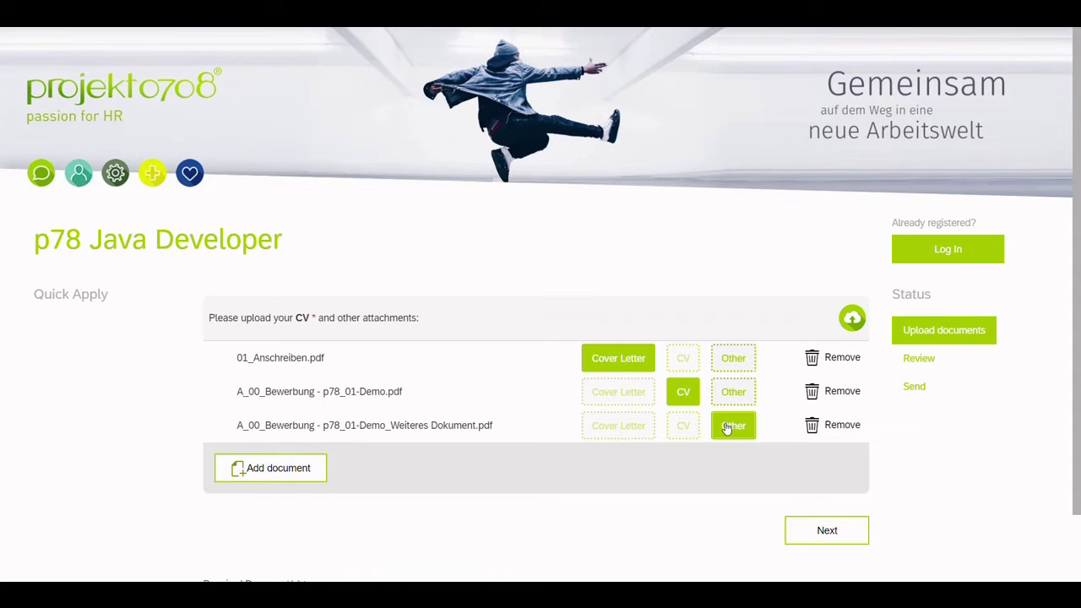
left_click(826, 532)
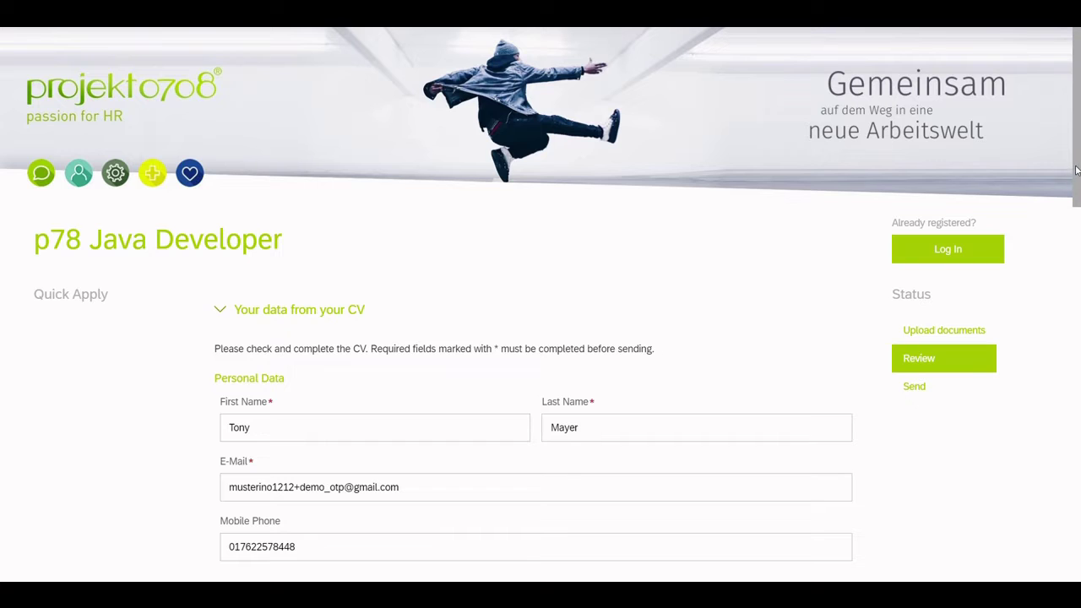
Scroll the CV-prefilled Review form past Personal Data and Address to Additional Information.
scroll(1075, 171, "down", 3)
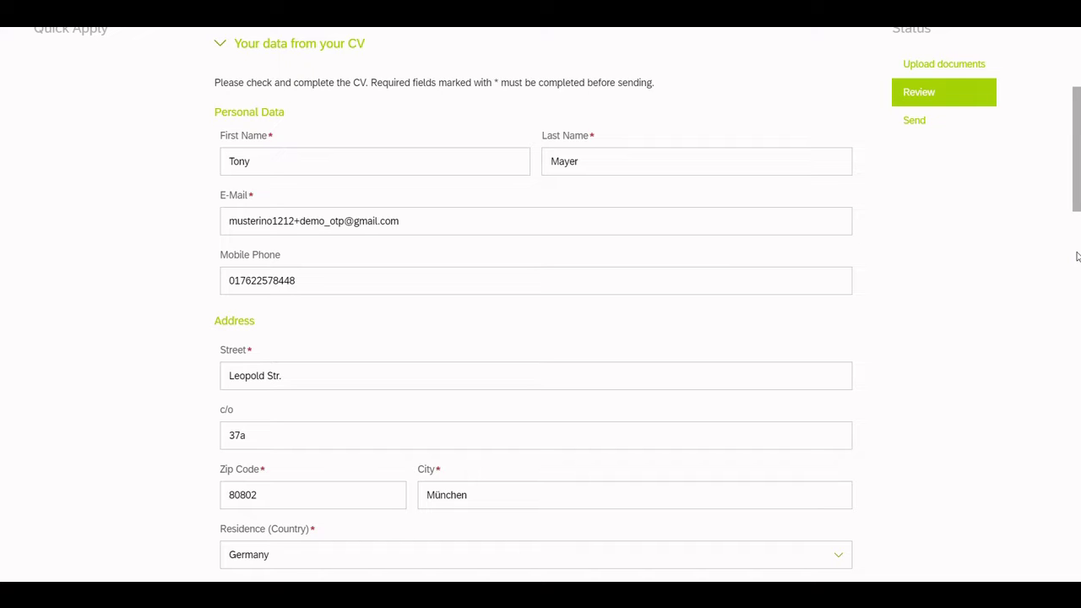
scroll(1076, 203, "down", 1)
left_click_drag(1076, 203, 1077, 314)
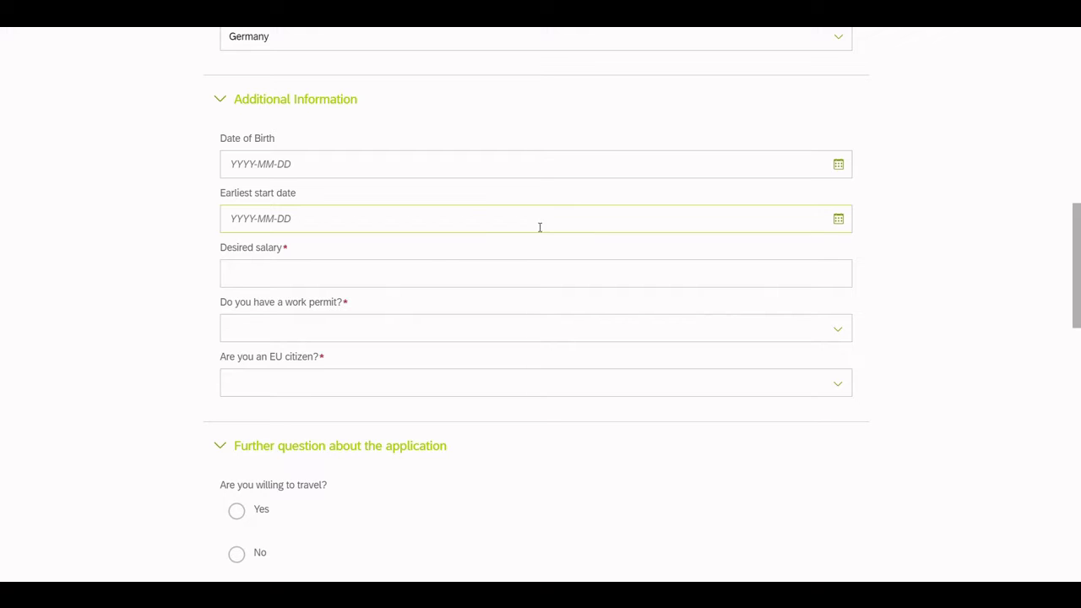
Set Date of Birth to 17 January 2024 and Earliest start date to 18 January 2024.
left_click(806, 162)
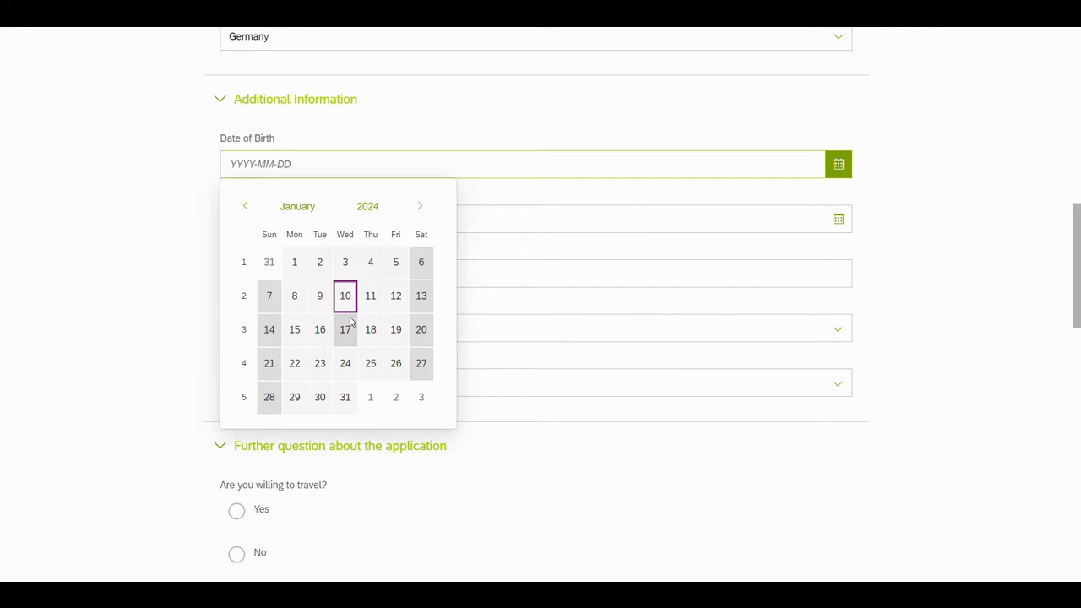
left_click(345, 329)
left_click(345, 217)
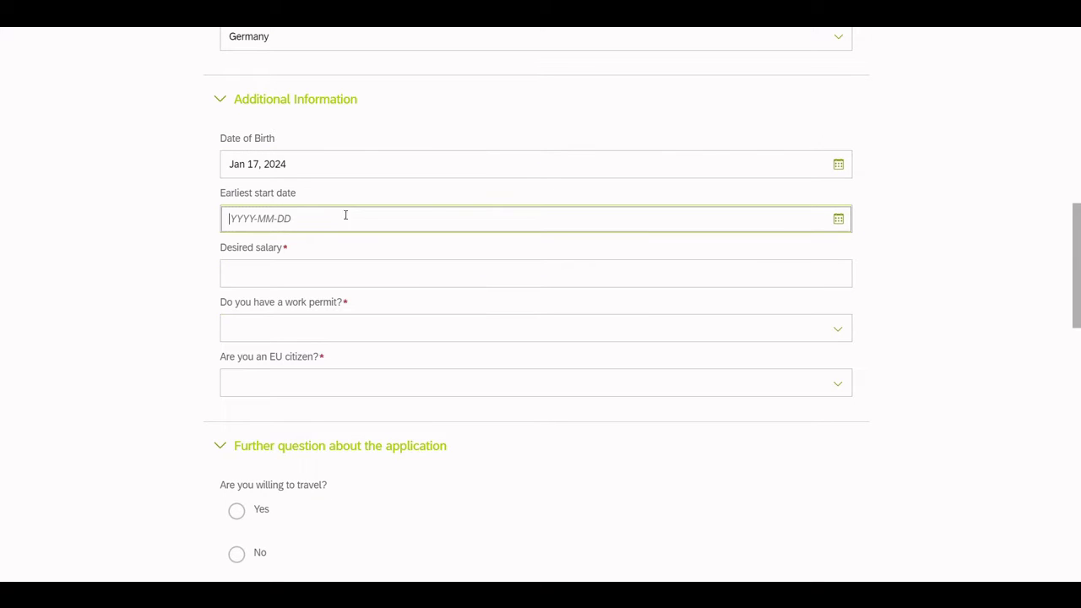
left_click(838, 219)
left_click(368, 385)
Enter desired salary 13 and answer Yes for work permit and EU citizen.
left_click(302, 269)
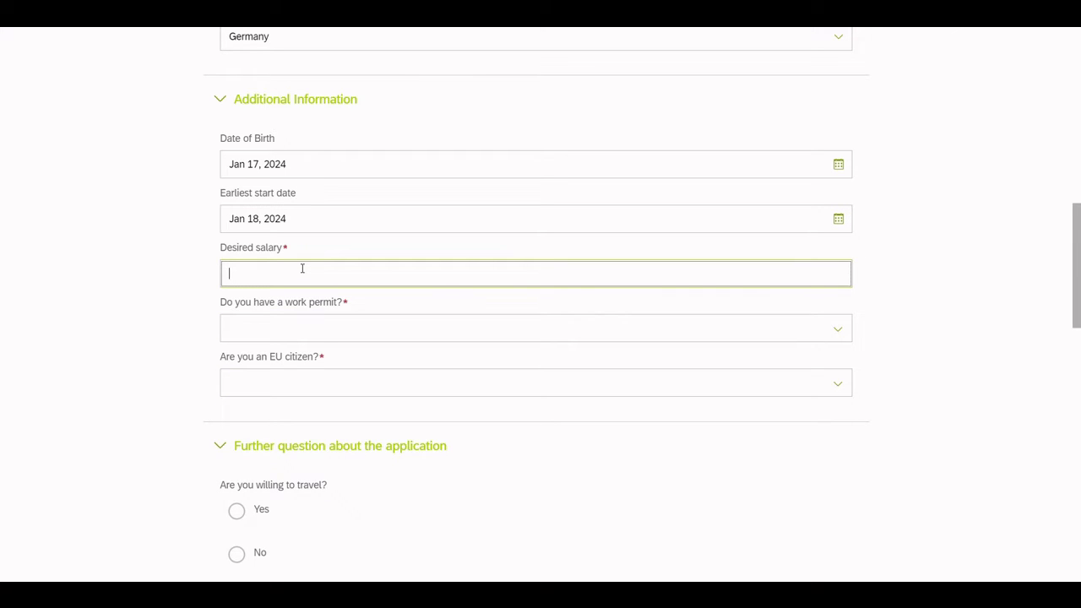
type("13")
left_click(295, 331)
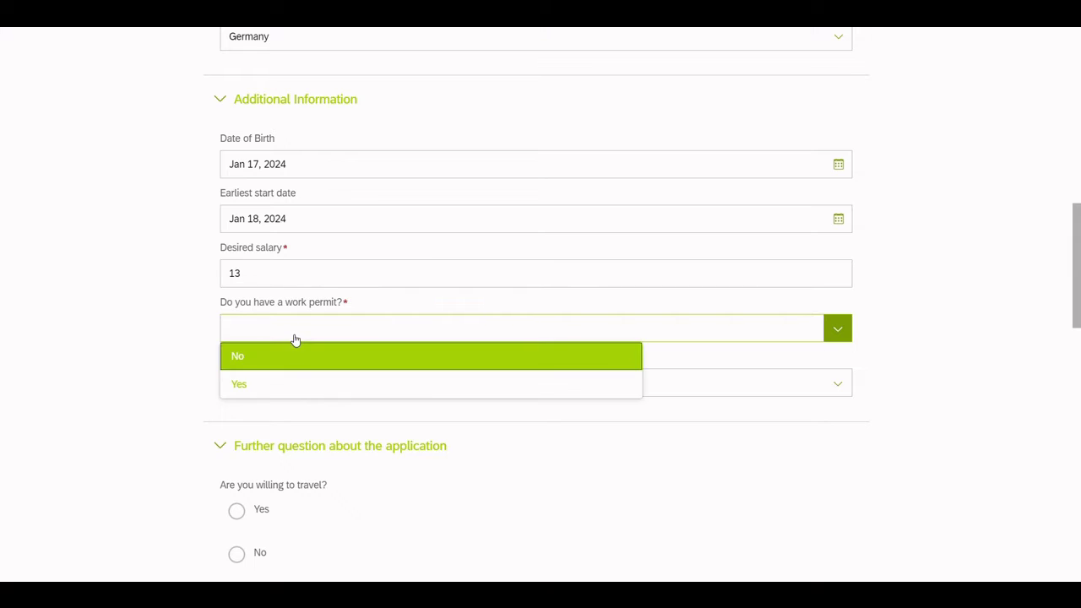
left_click(300, 393)
left_click(299, 386)
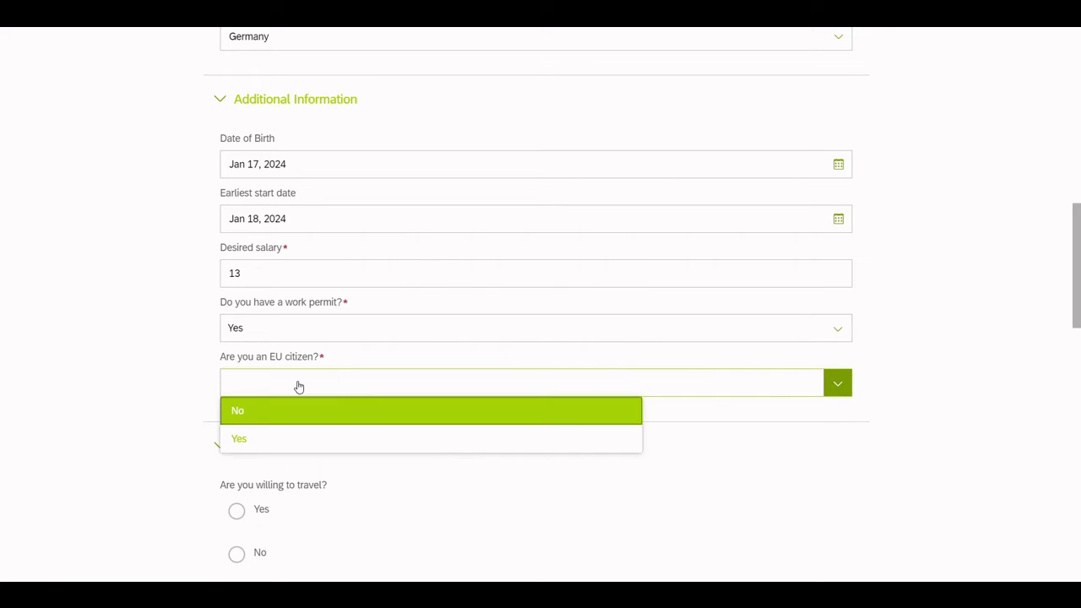
left_click(299, 439)
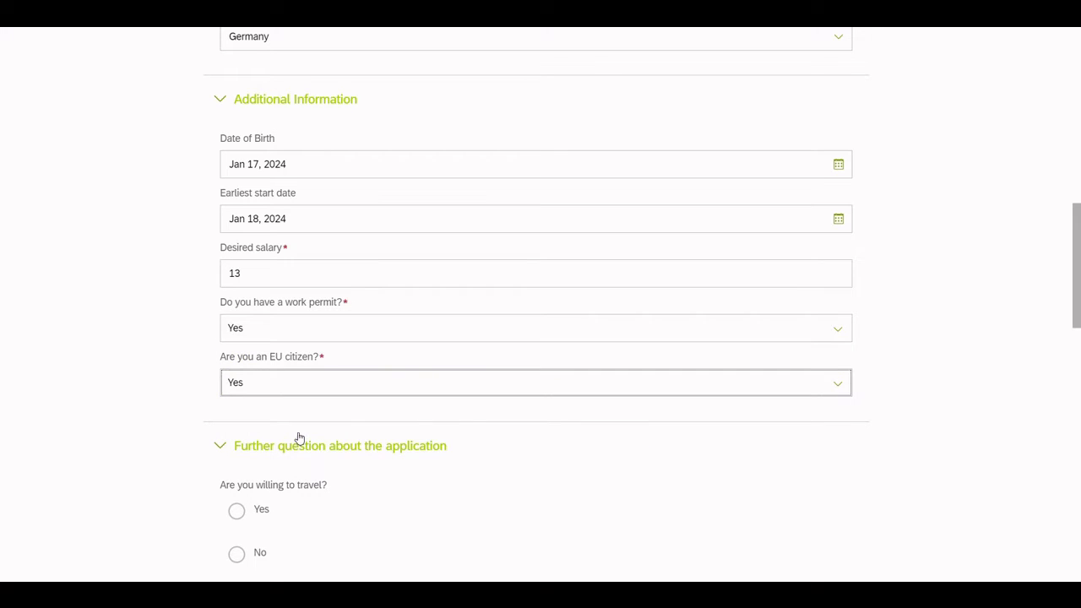
left_click_drag(1077, 283, 1079, 351)
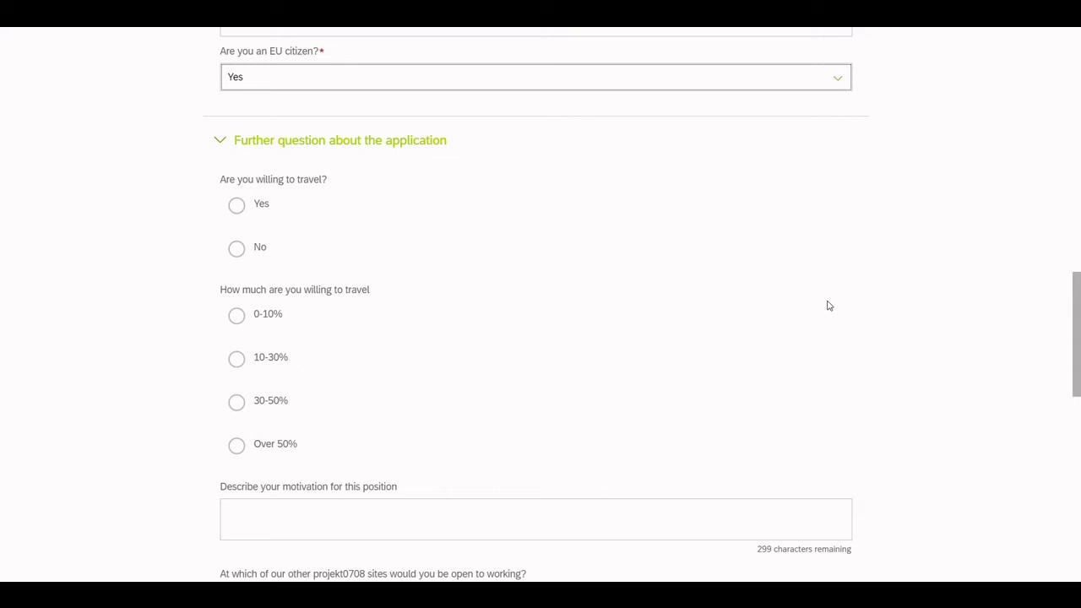
Answer willingness to travel with 0-10% and enter '13' as the motivation text.
left_click(236, 208)
left_click(236, 315)
left_click(301, 503)
type("13")
Rate Office Word skills as Meets Expectations and scroll down to the consent section.
scroll(317, 504, "down", 5)
scroll(318, 501, "down", 2)
left_click(284, 257)
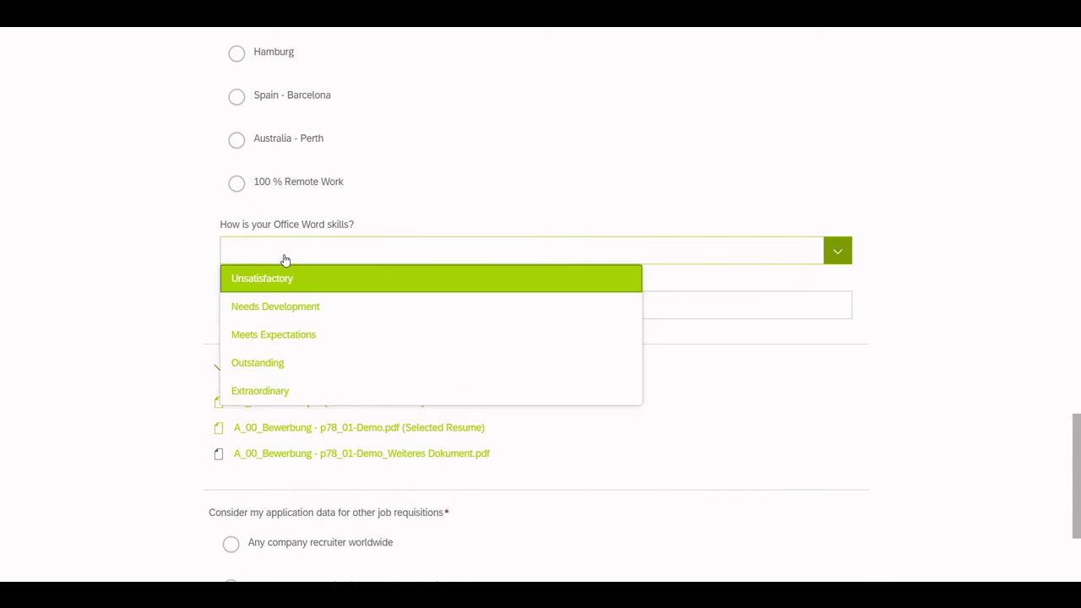
left_click(276, 336)
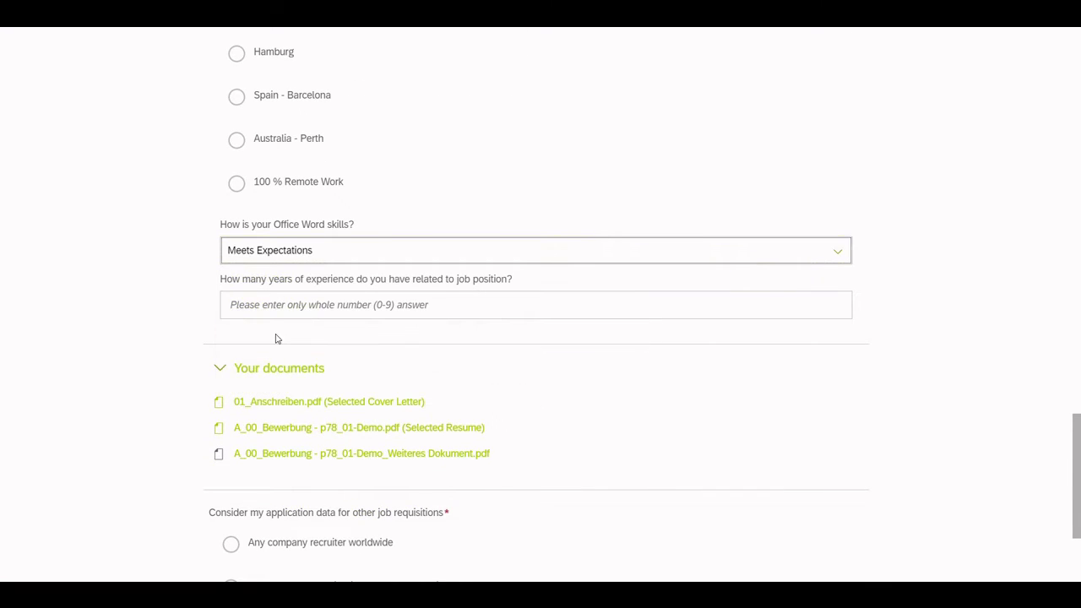
scroll(275, 339, "down", 1)
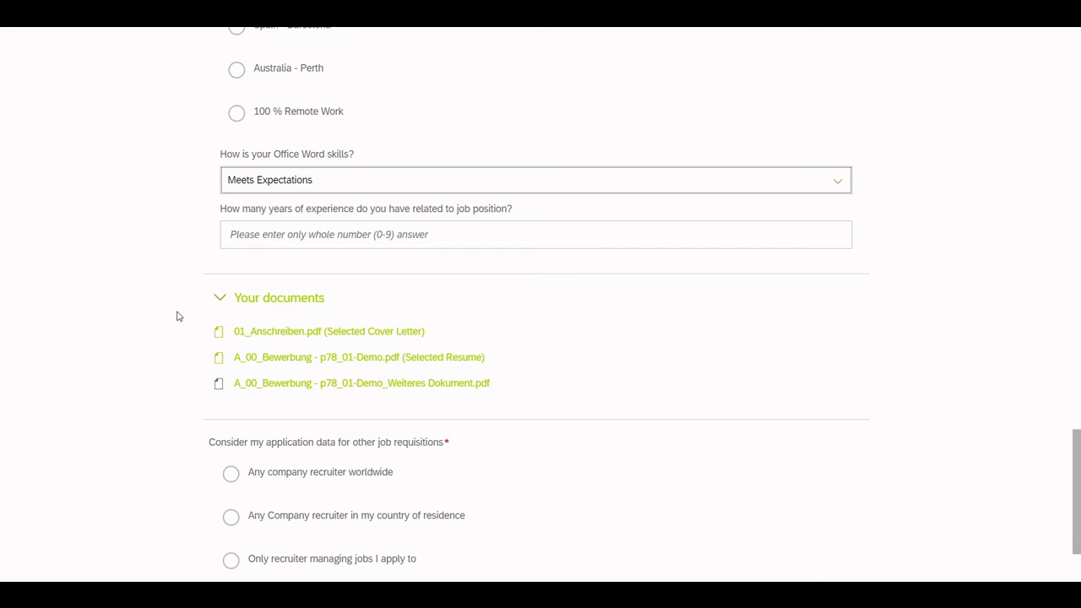
scroll(177, 316, "down", 3)
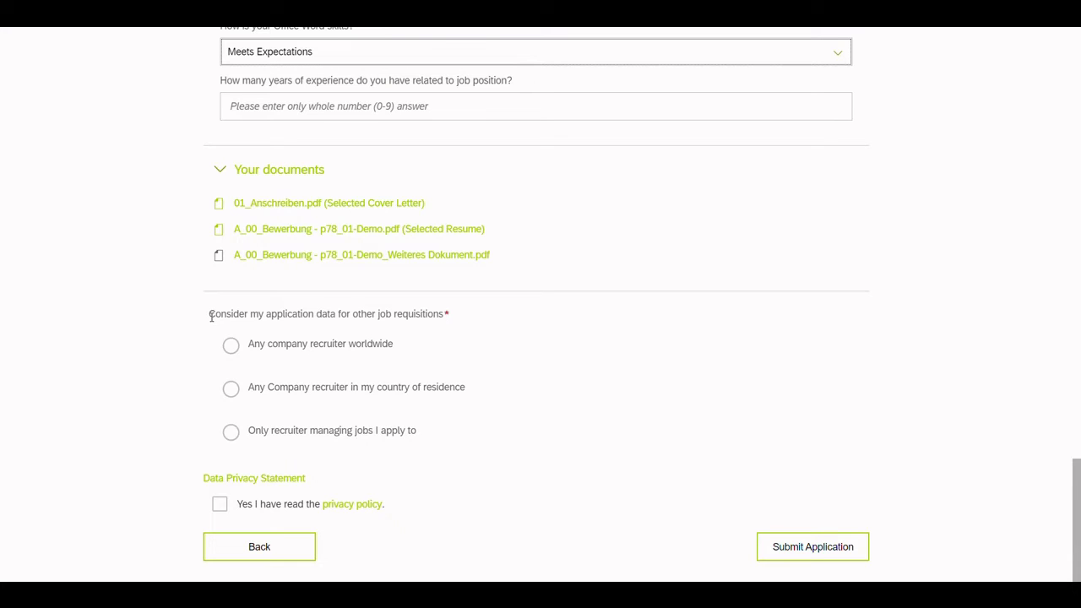
Share data with any company recruiter worldwide, accept the privacy policy, and submit the application.
left_click(231, 348)
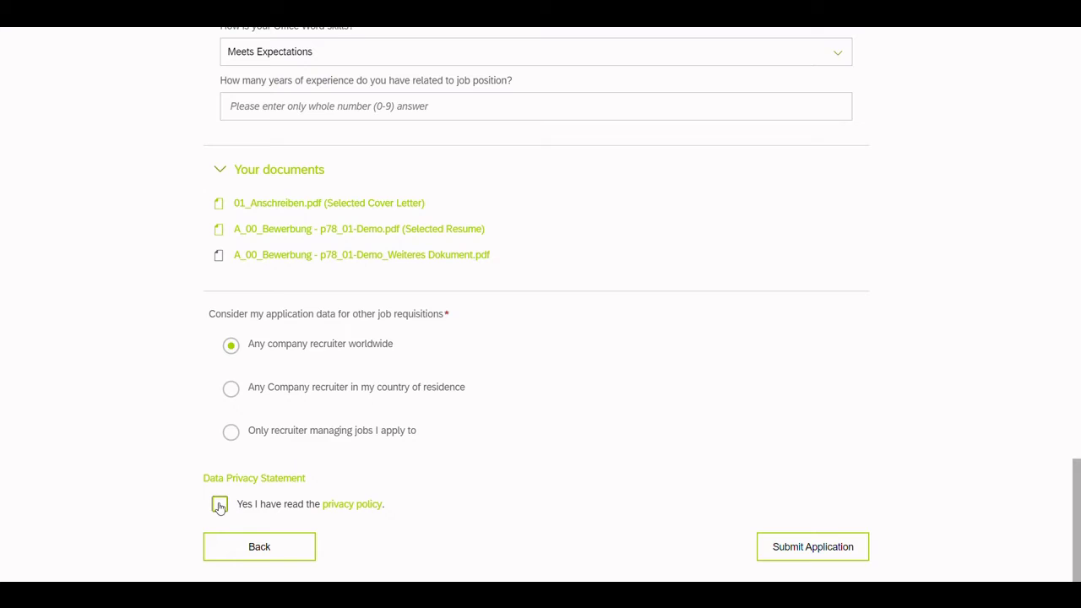
left_click(220, 504)
left_click(805, 551)
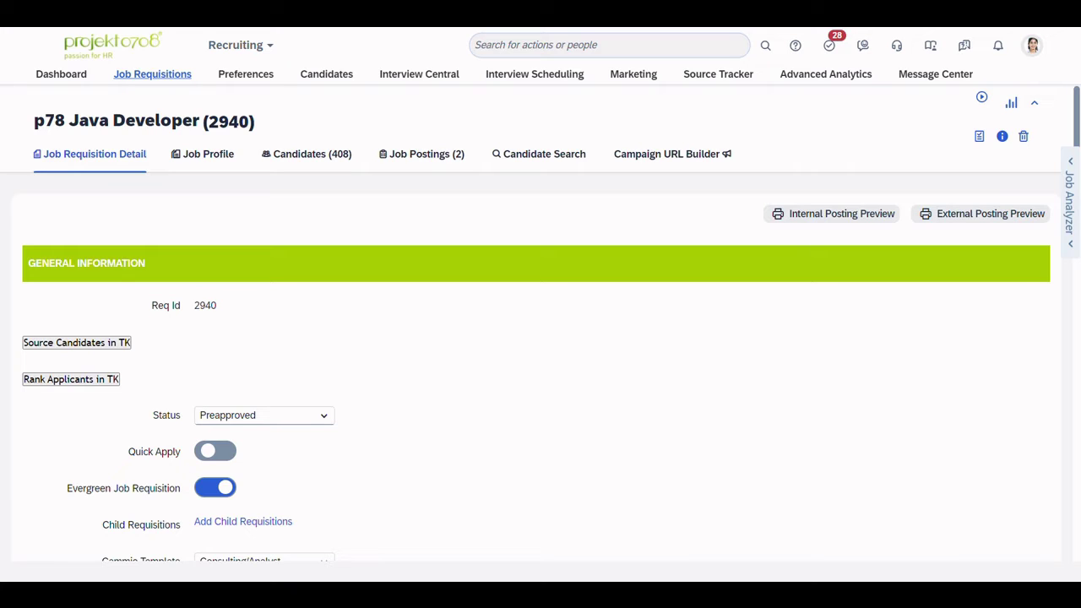
Open the Candidates (408) list of the p78 Java Developer requisition.
left_click(311, 161)
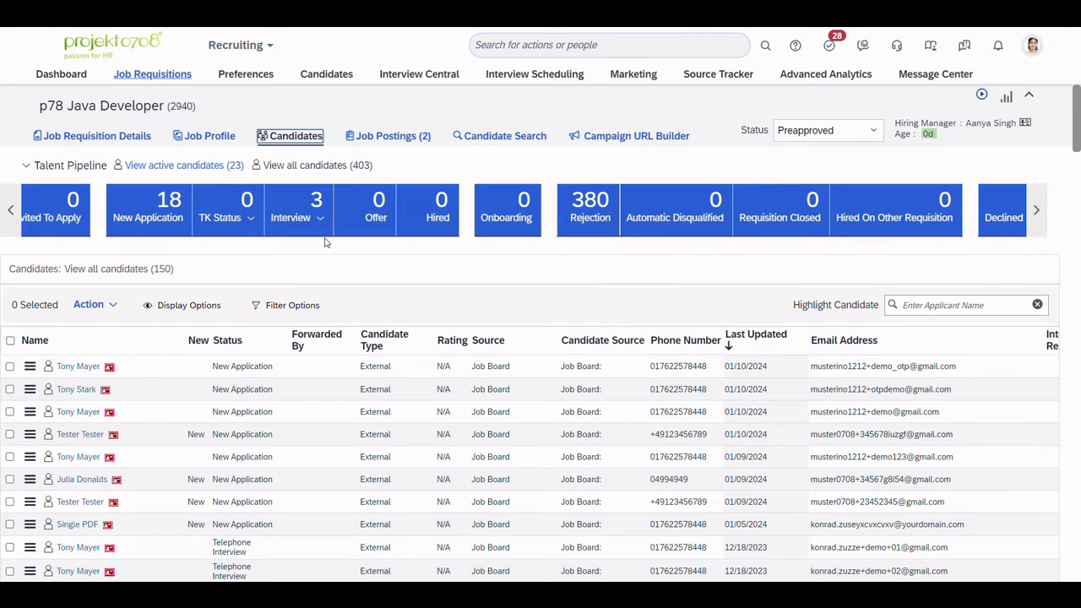
Open the newest candidate's application and view their resume and cover letter.
left_click(84, 377)
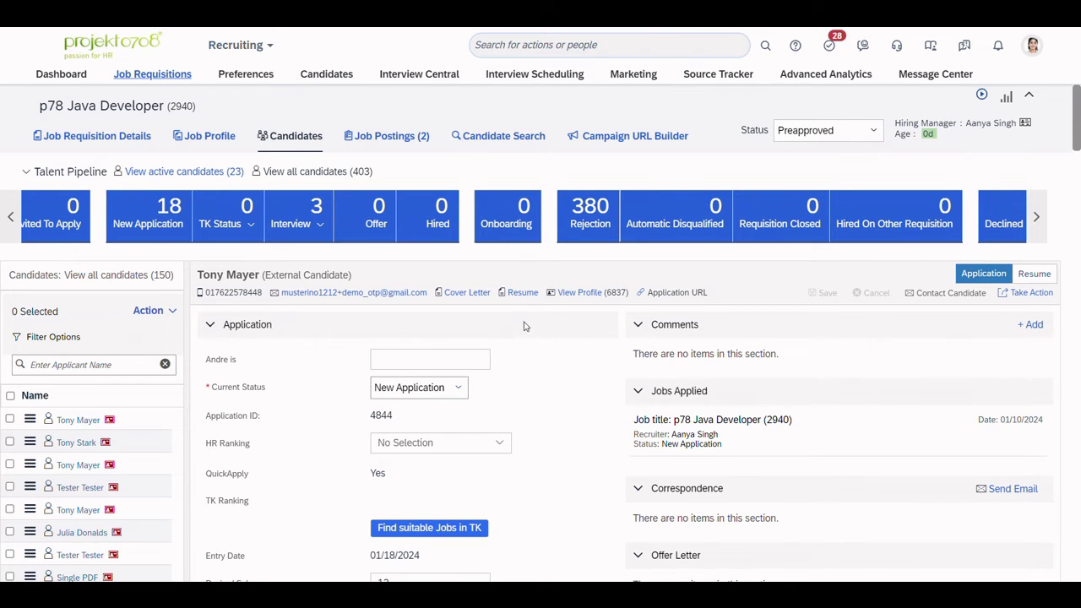
left_click(522, 293)
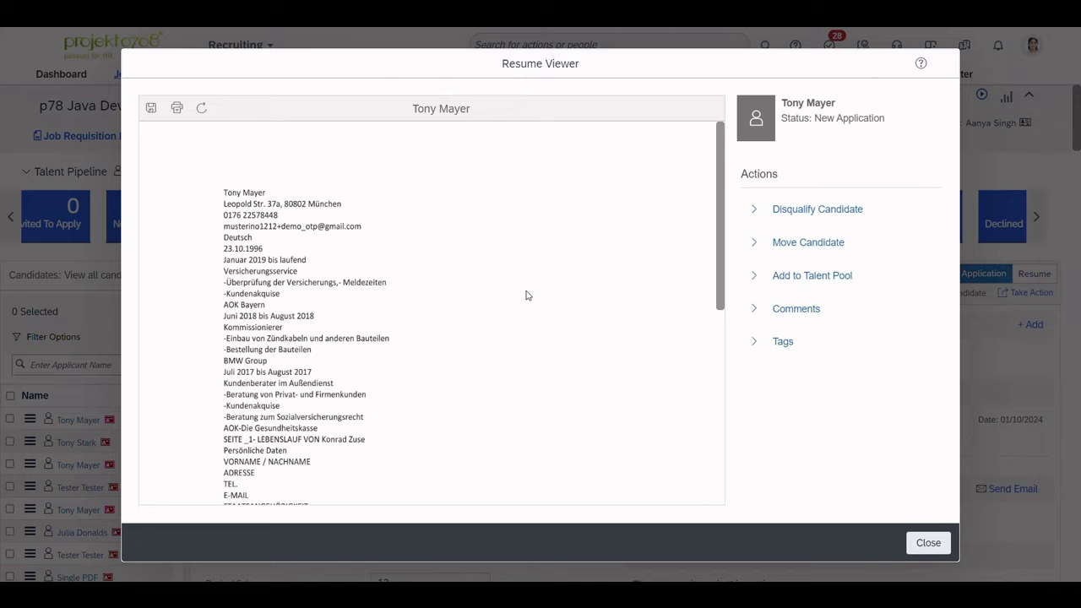
left_click(928, 542)
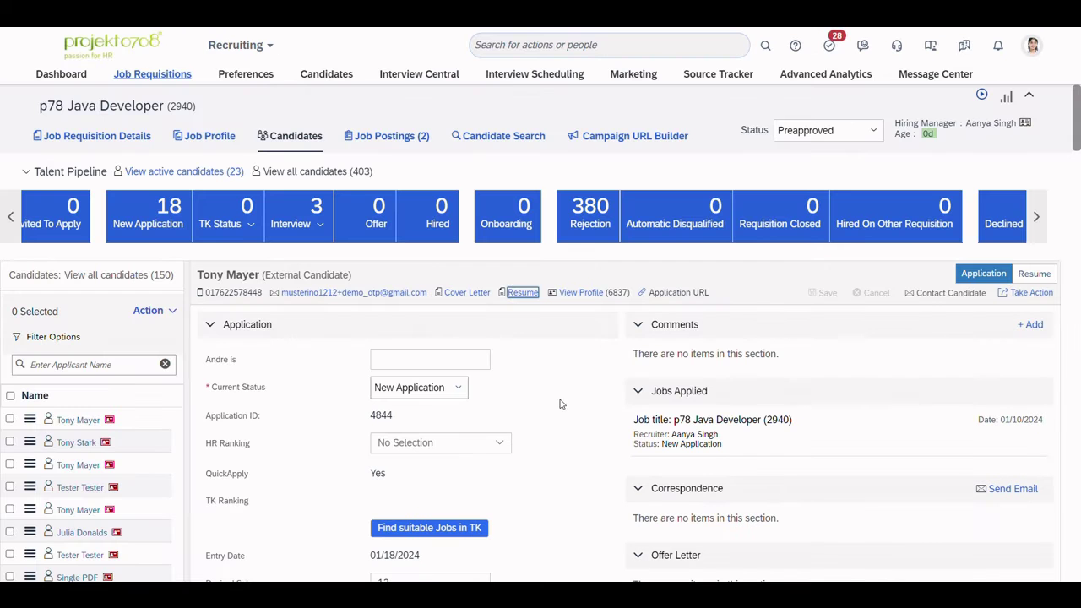
left_click(457, 294)
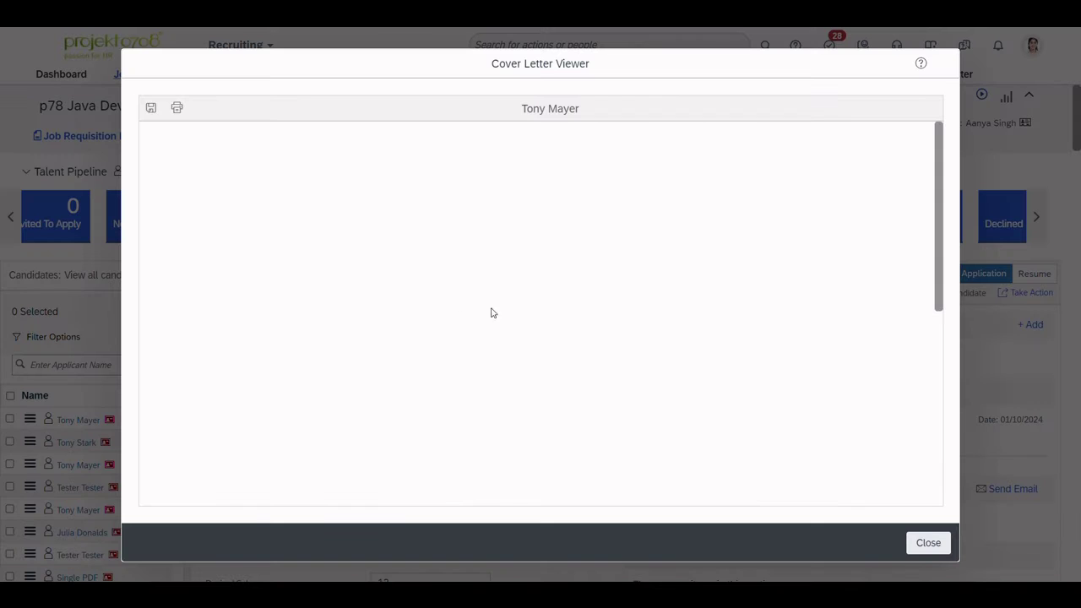
left_click(926, 542)
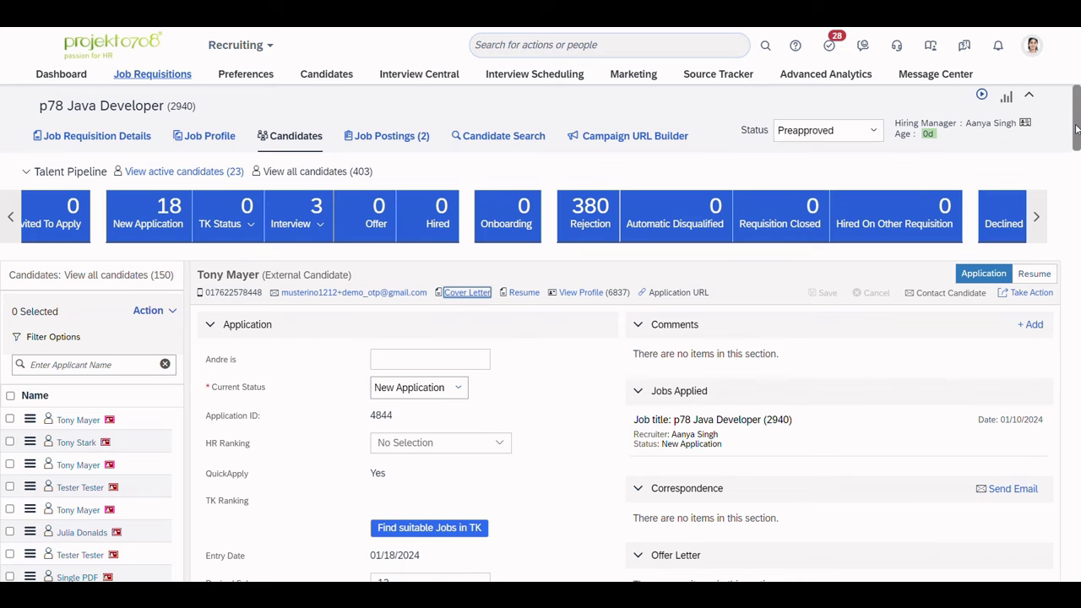
View the candidate's additional attached document, then dismiss the list.
left_click_drag(1076, 126, 1078, 156)
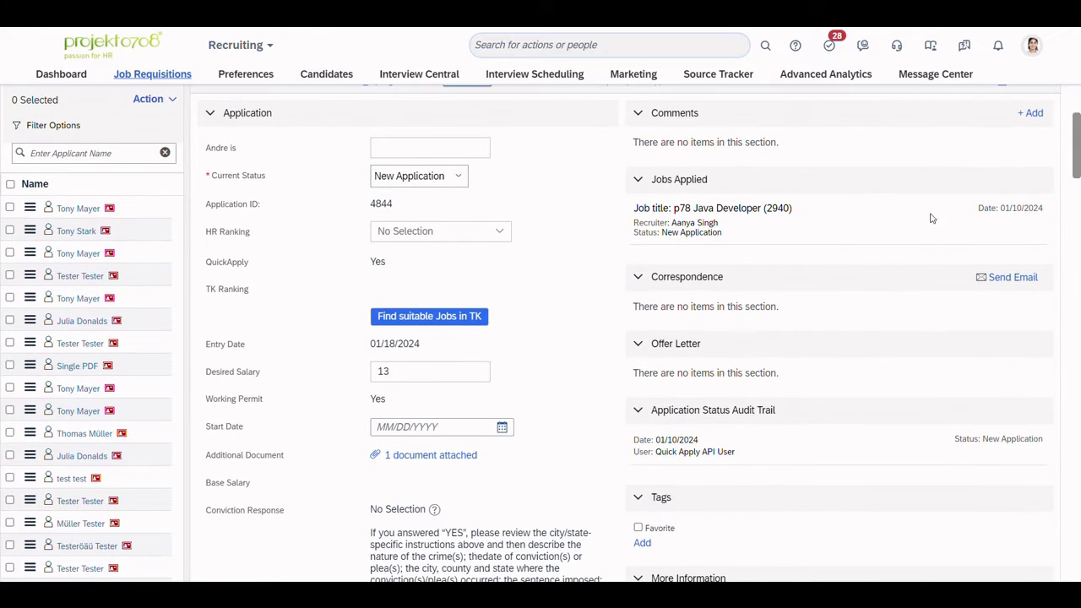
left_click(448, 455)
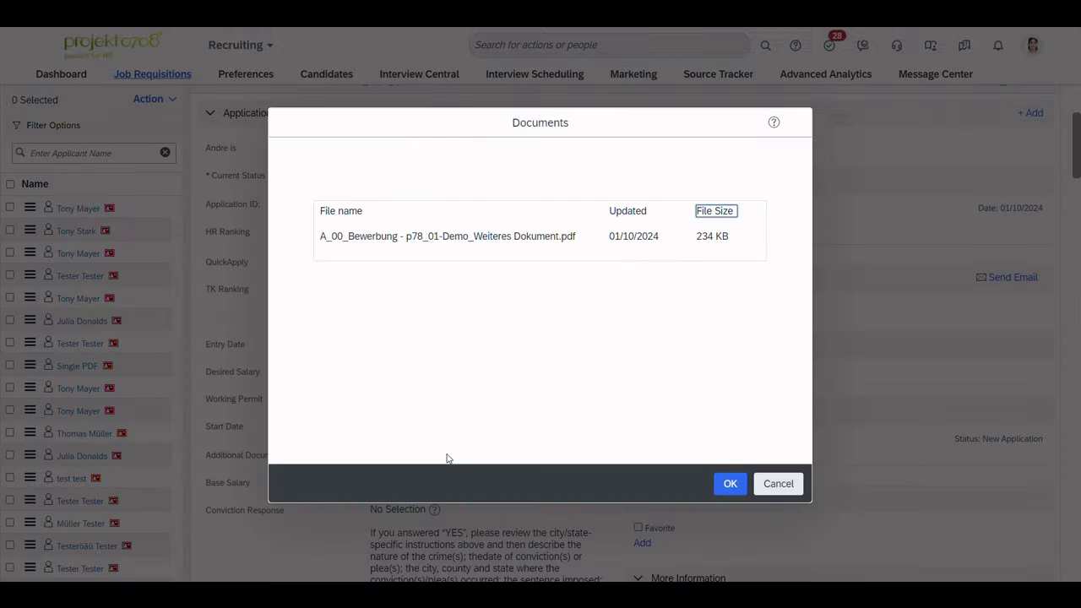
left_click(785, 482)
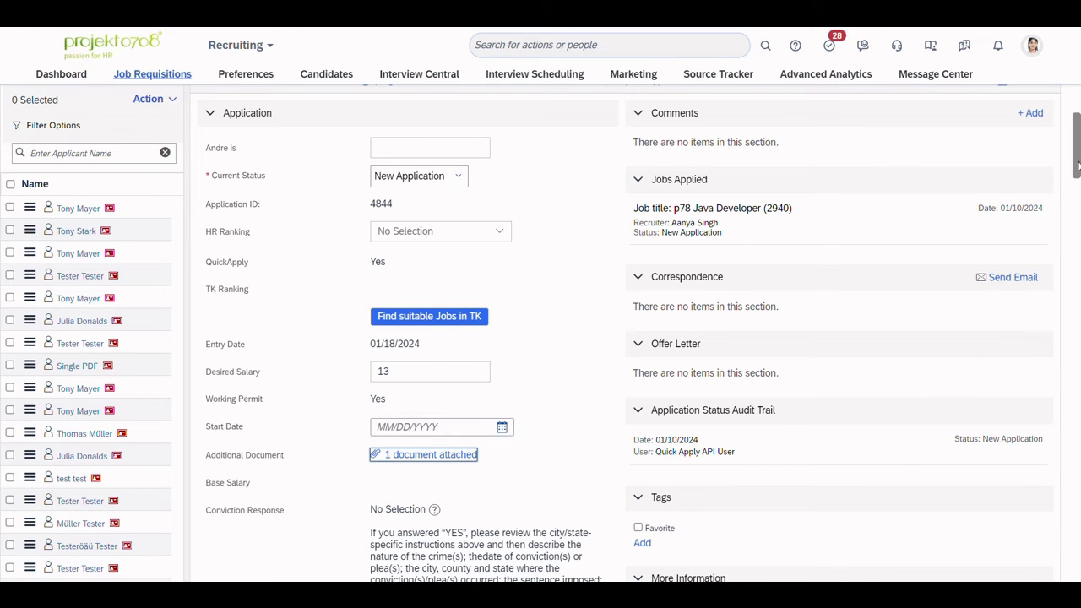
left_click_drag(1077, 169, 1077, 249)
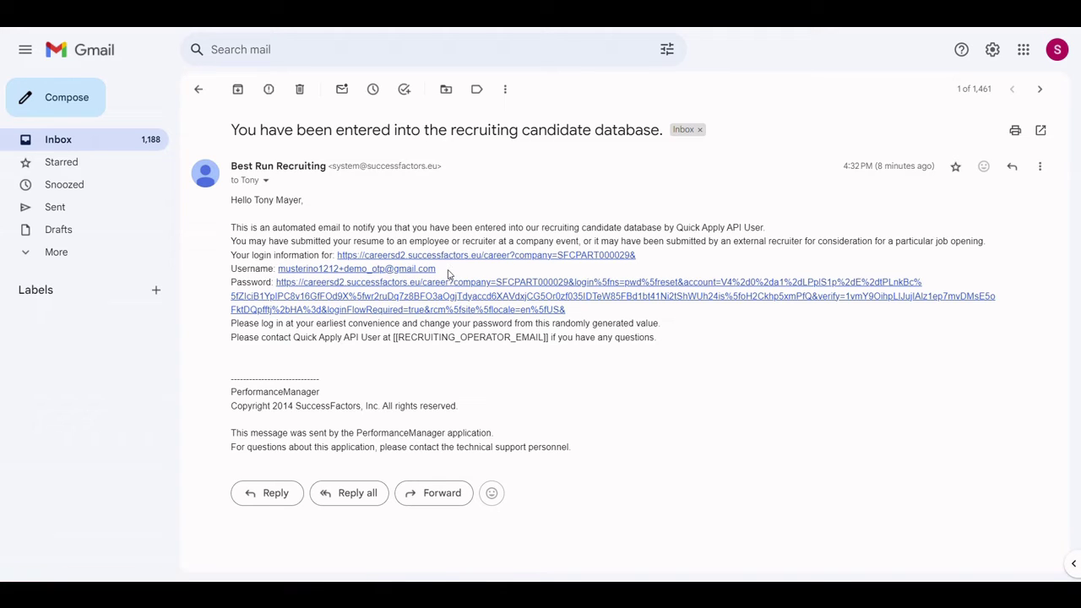
Highlight the login username address in the registration email, then deselect it.
left_click_drag(447, 272, 281, 279)
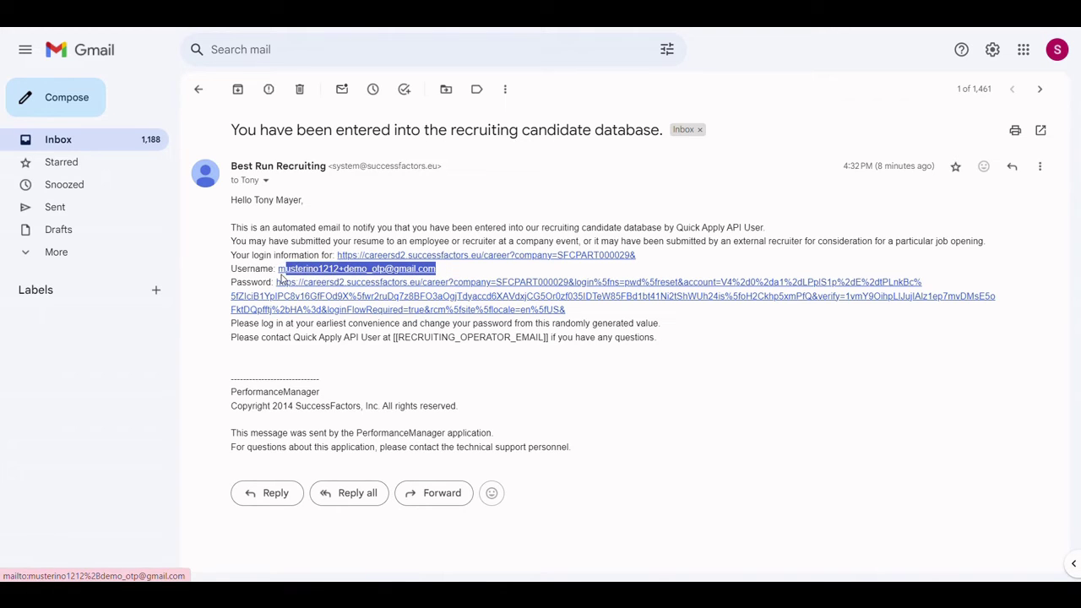
left_click(460, 275)
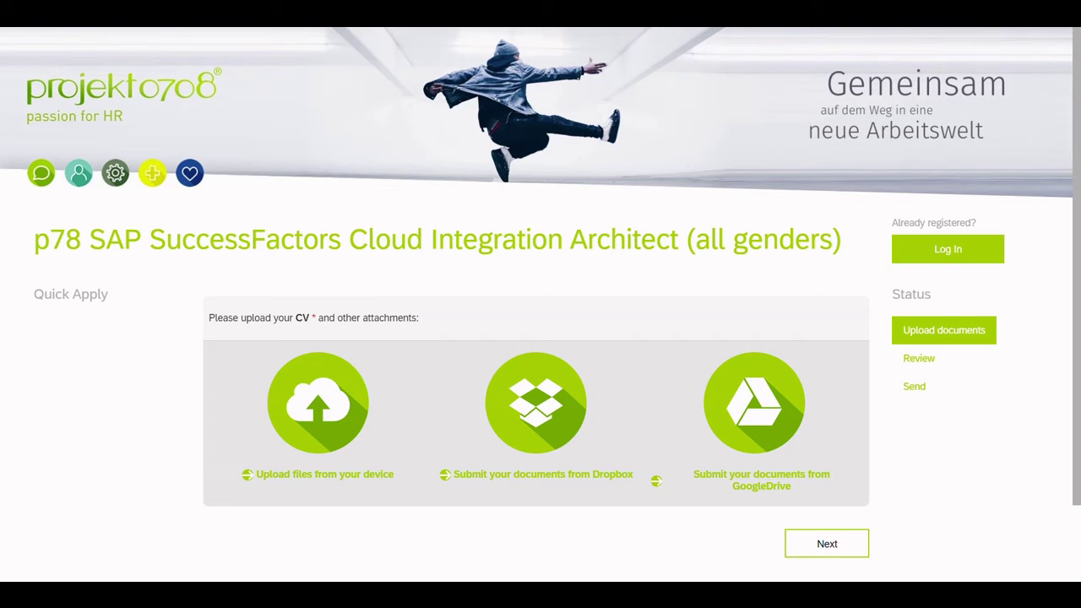
Upload the three p78_02-Demo PDFs, tag the third as Other, and continue to Review.
left_click(380, 475)
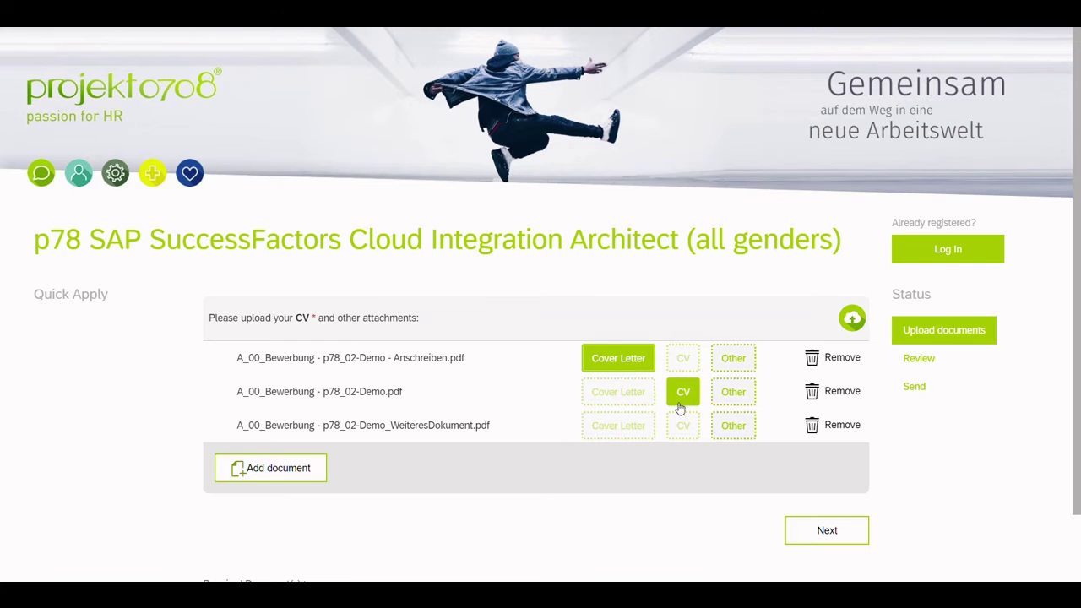
left_click(731, 424)
left_click(830, 535)
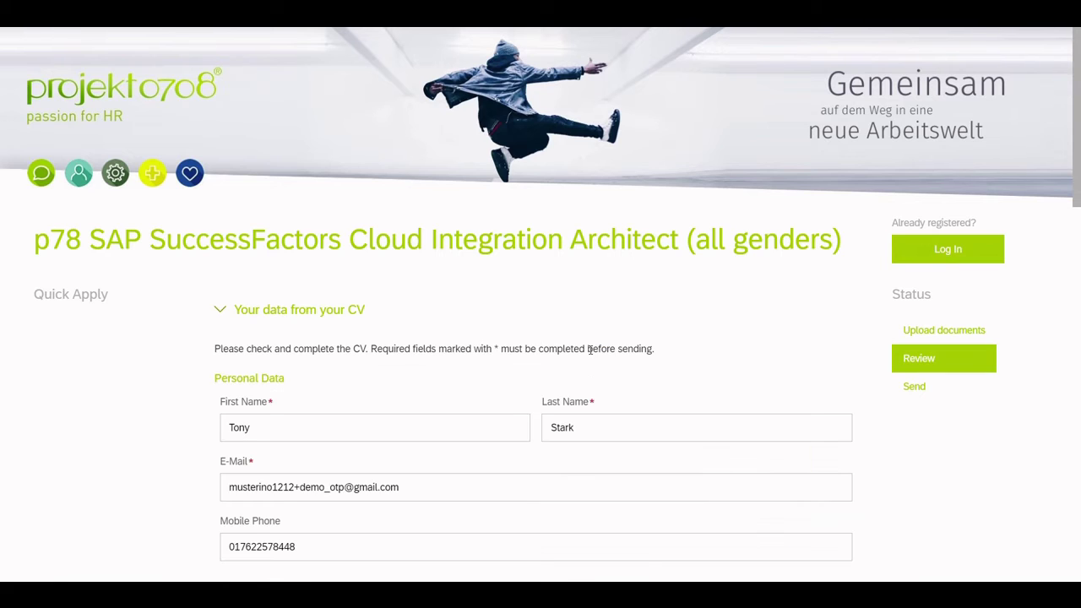
Review the prefilled e-mail address, last name and street fields, leaving them unchanged.
scroll(1078, 146, "down", 2)
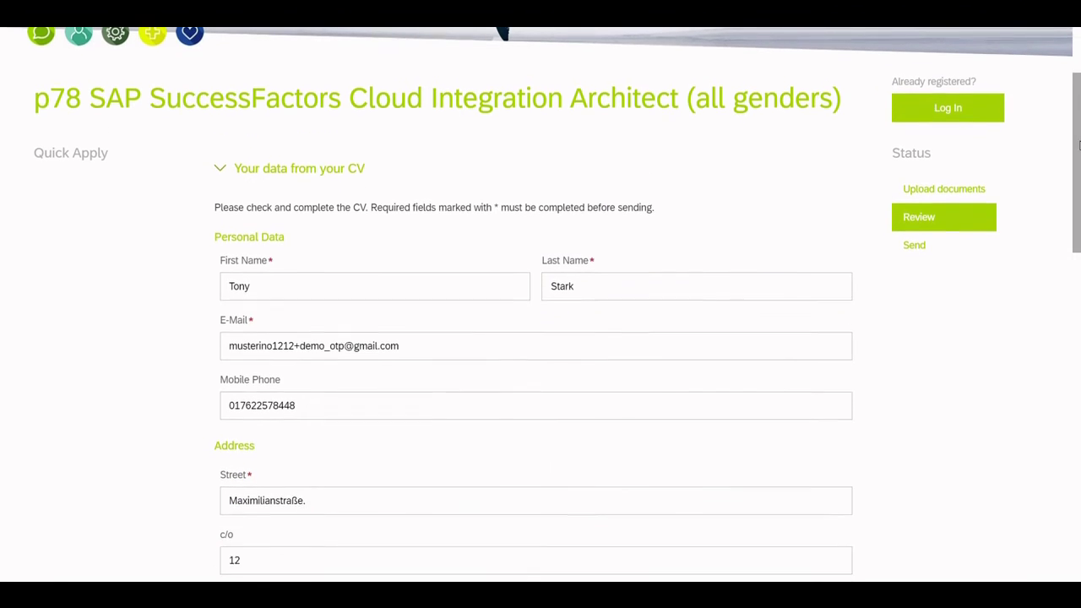
left_click(401, 344)
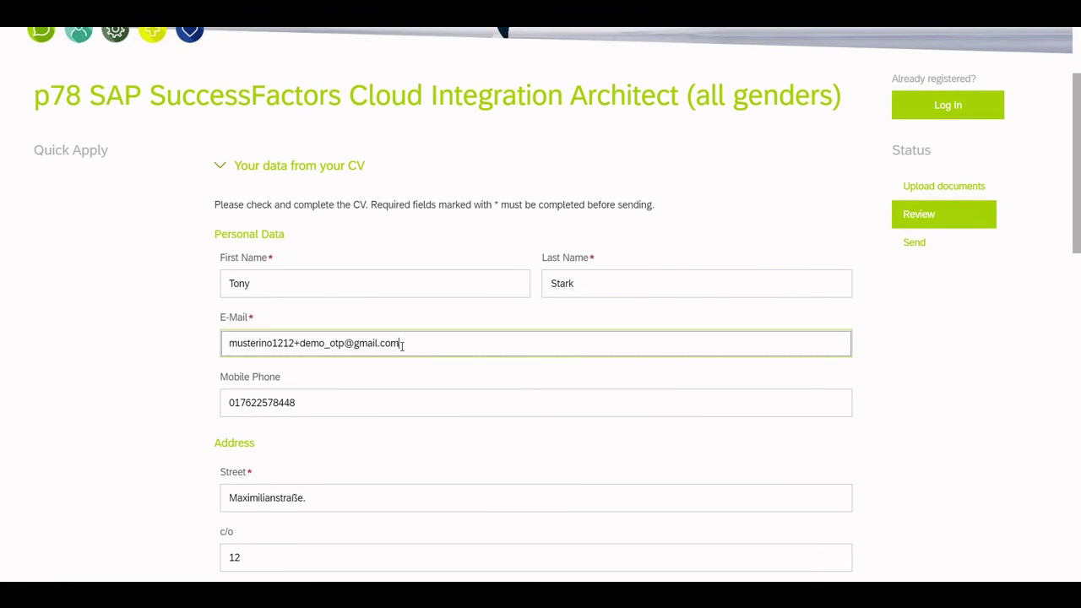
left_click_drag(401, 344, 176, 362)
left_click(167, 368)
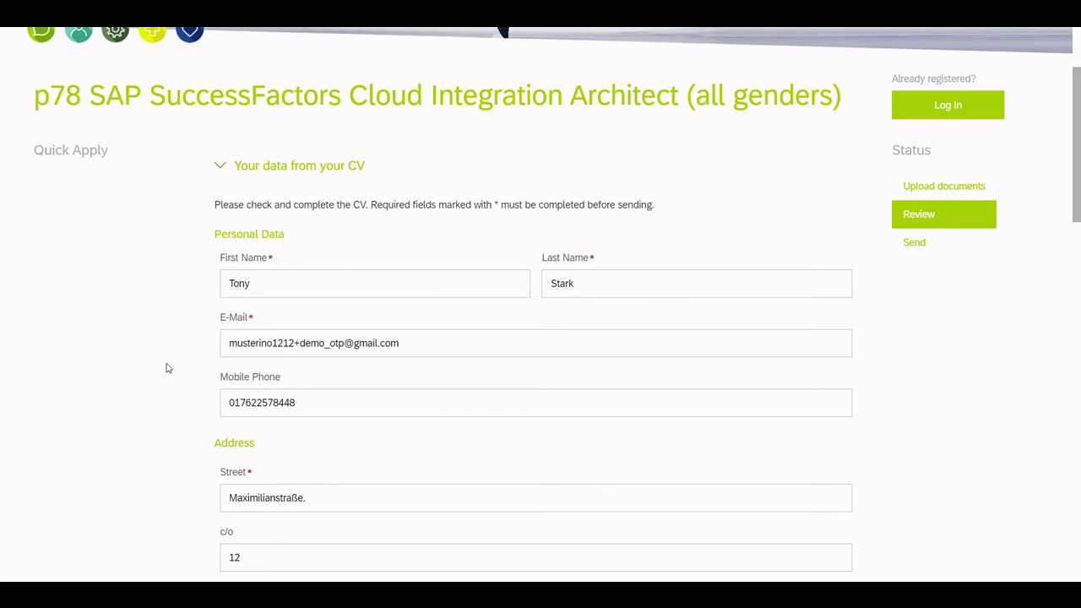
left_click(622, 289)
scroll(624, 290, "down", 3)
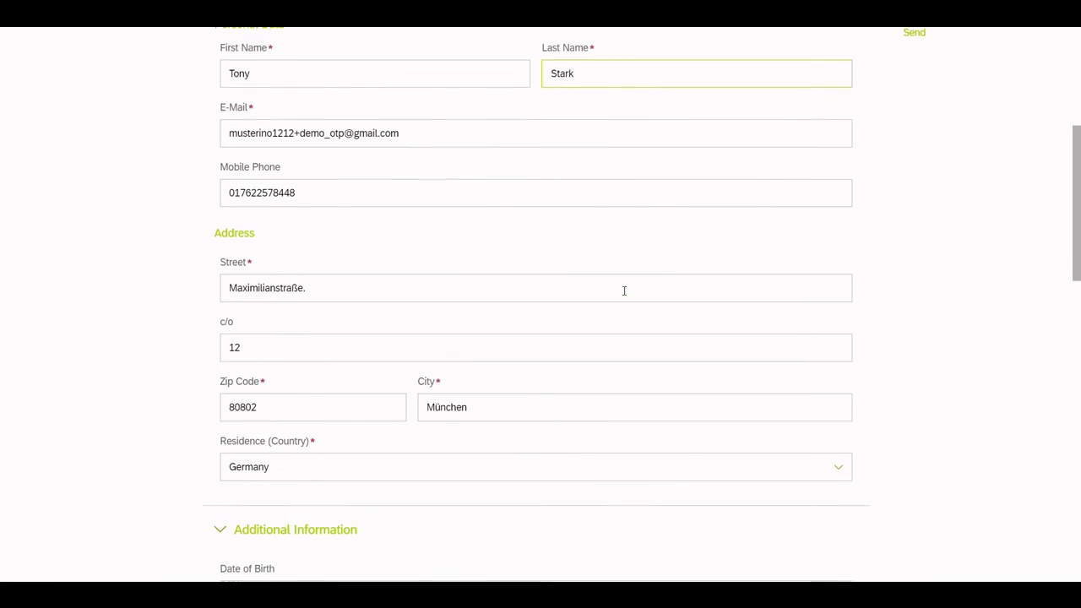
left_click(624, 291)
left_click(355, 314)
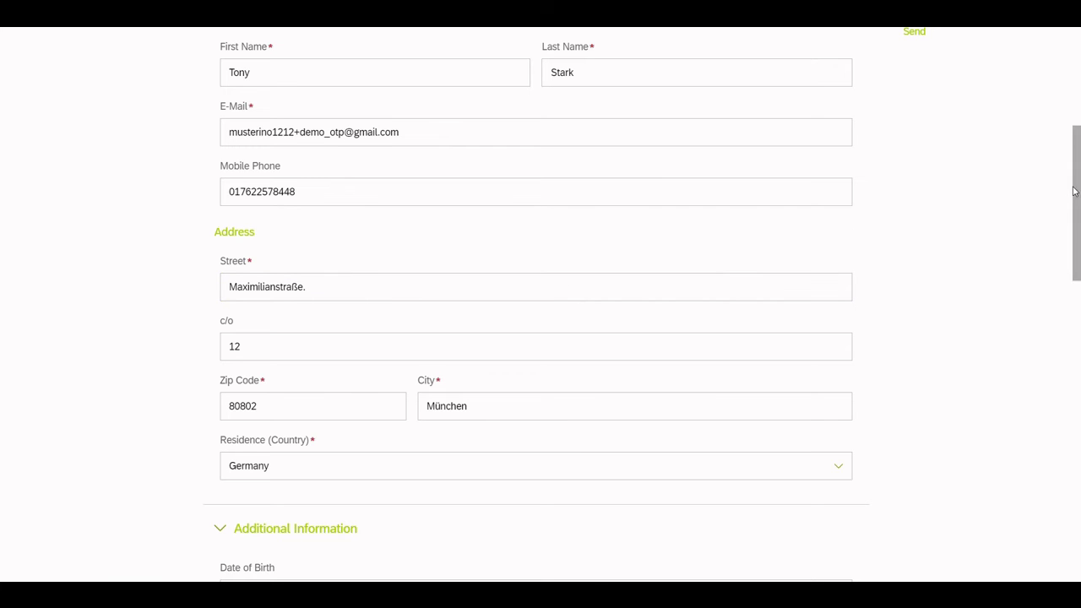
scroll(1074, 192, "down", 5)
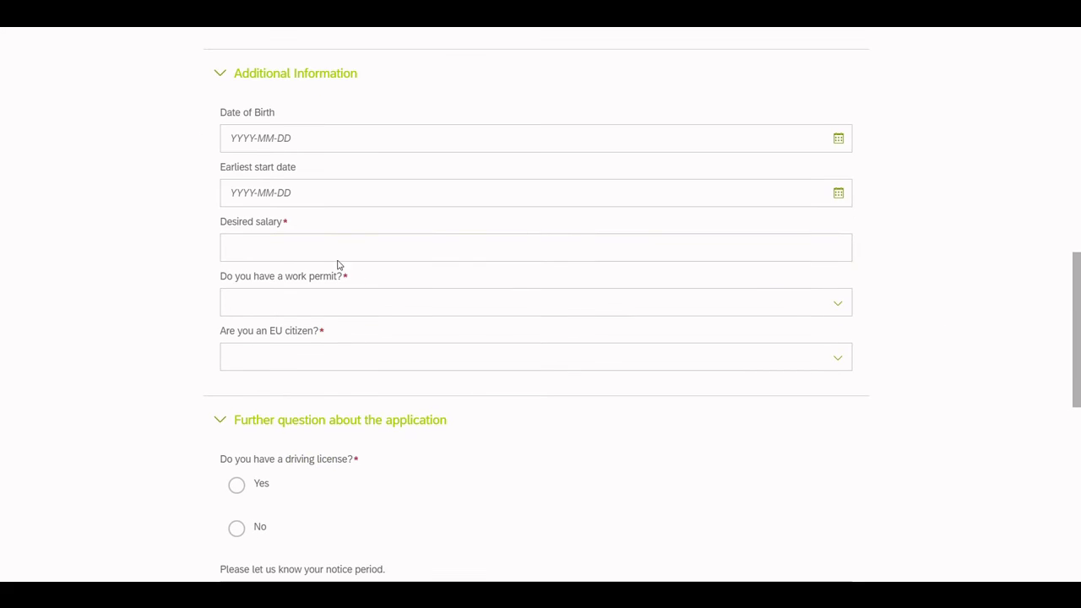
Enter desired salary 13 and answer Yes to work permit, EU citizen and driving license.
left_click(334, 255)
type("13")
left_click(320, 309)
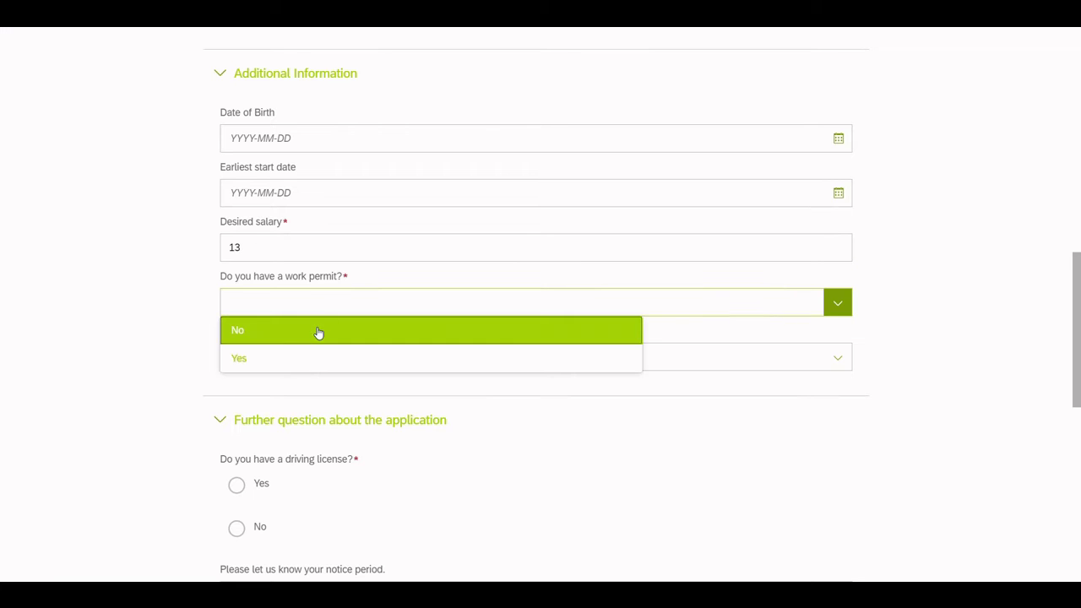
left_click(309, 361)
left_click(511, 365)
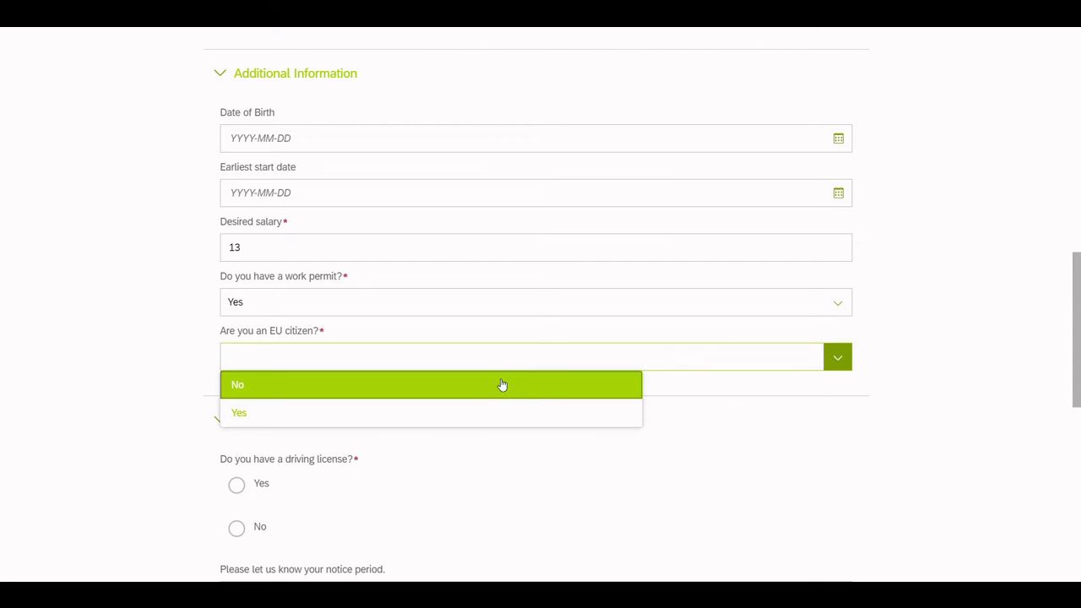
left_click(475, 413)
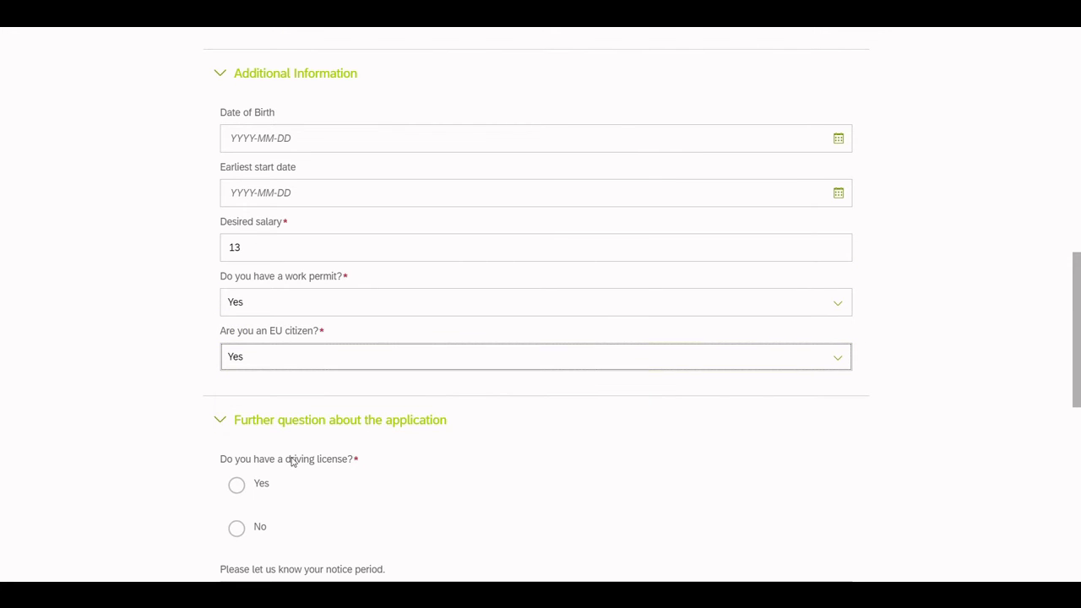
left_click(229, 481)
left_click(246, 420)
Allow worldwide recruiter data sharing, accept the privacy policy and submit the application.
left_click_drag(1077, 400, 1079, 500)
left_click(230, 346)
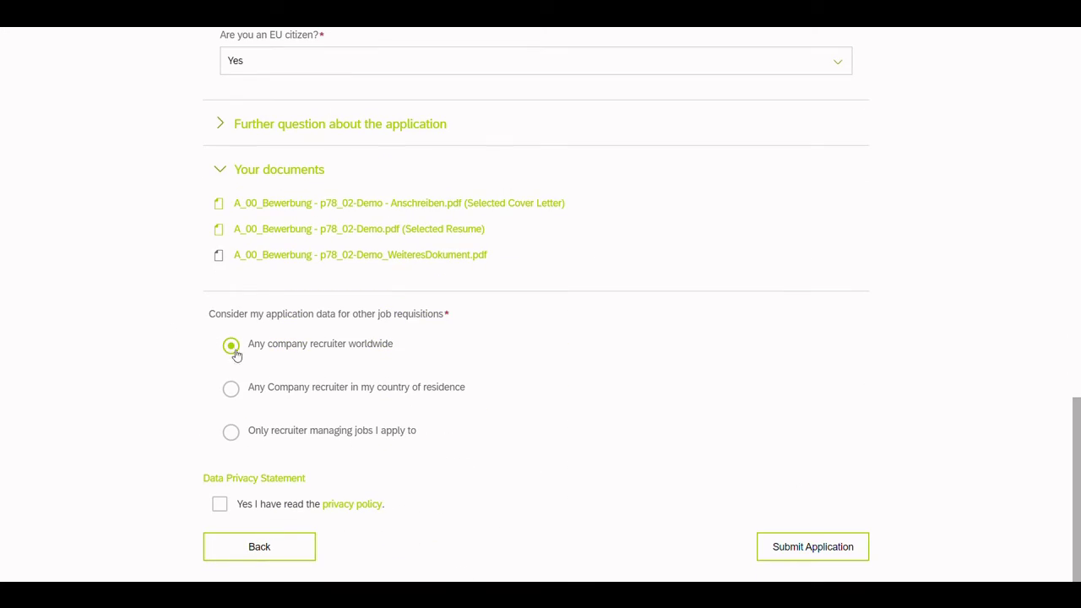
left_click(218, 505)
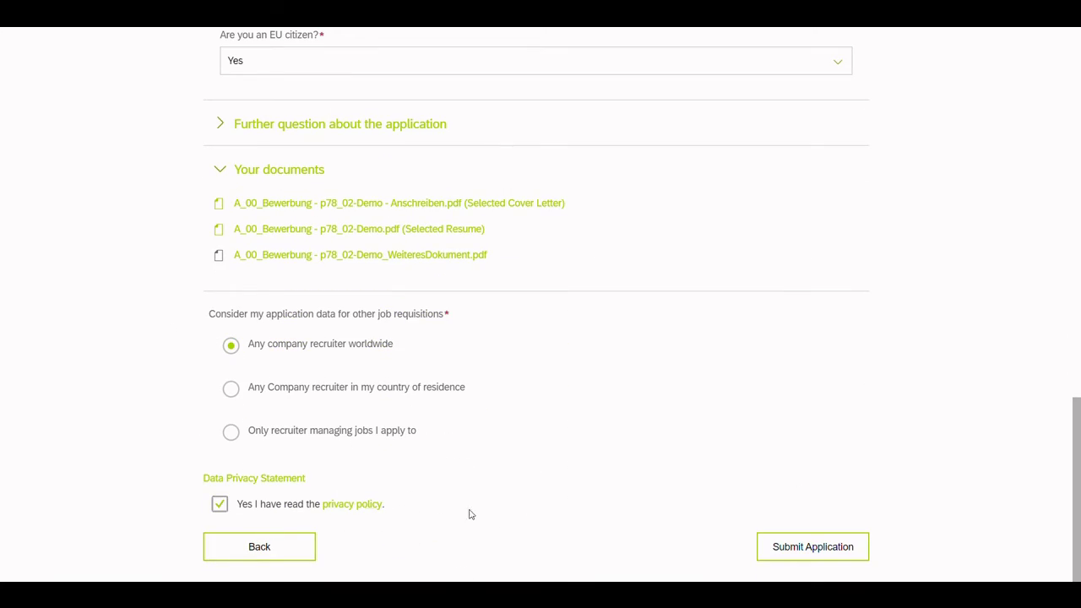
left_click(806, 549)
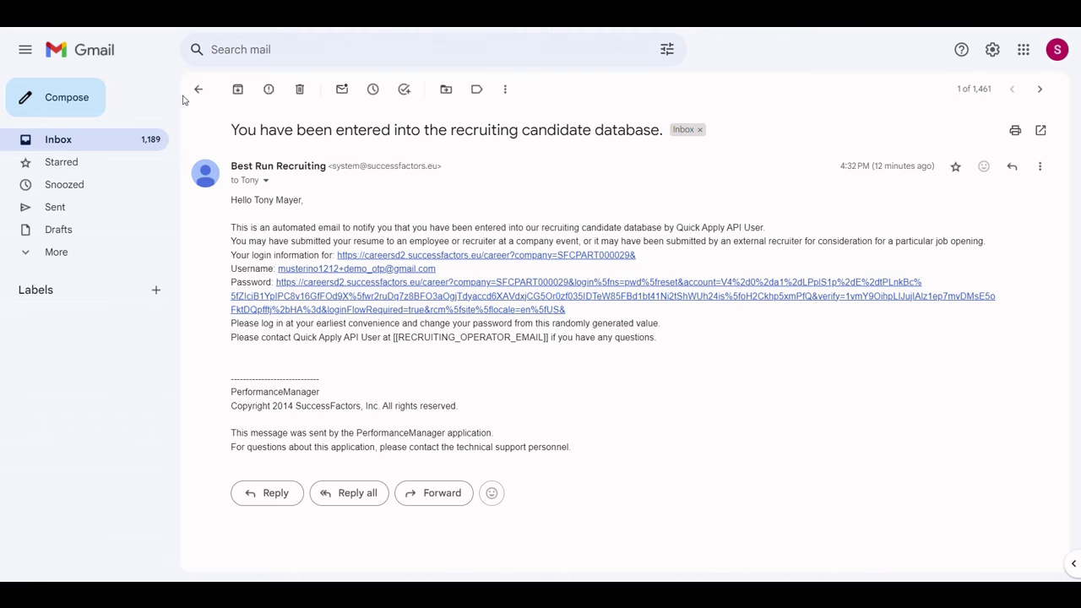
Open the newest OTP For Job Application email from the inbox and select its verification code.
left_click(197, 91)
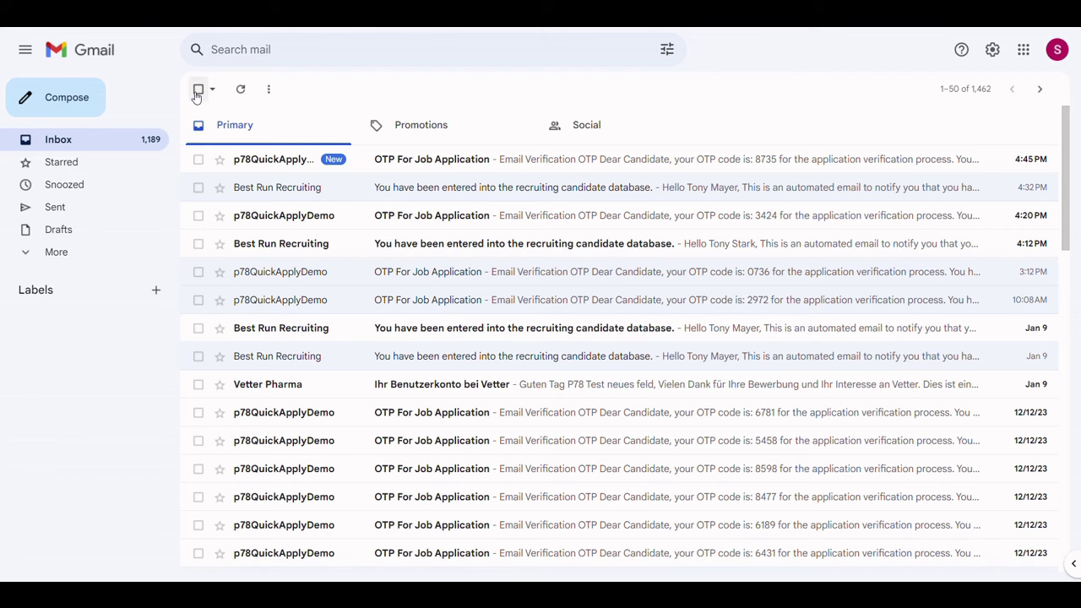
left_click(508, 163)
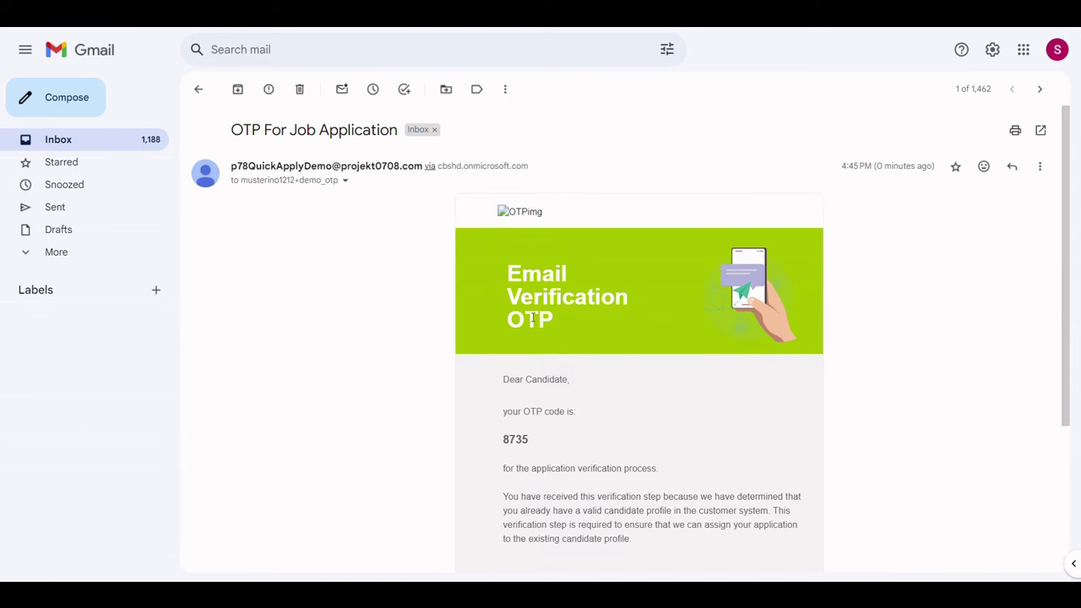
left_click_drag(504, 444, 531, 441)
Return to the application page and confirm the entered verification code to send it.
key("alt+Tab")
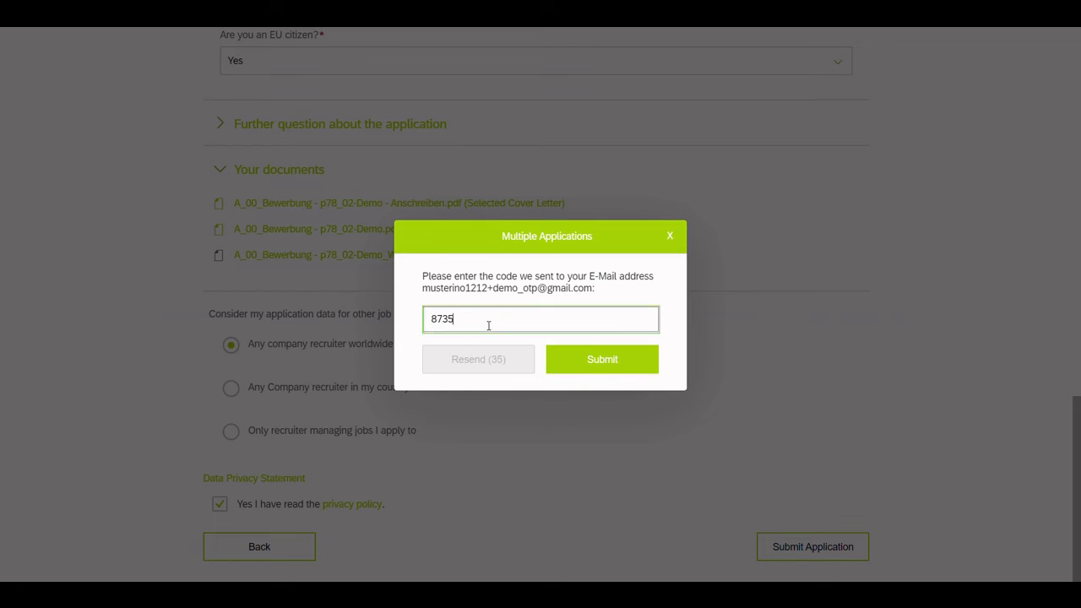
left_click(590, 371)
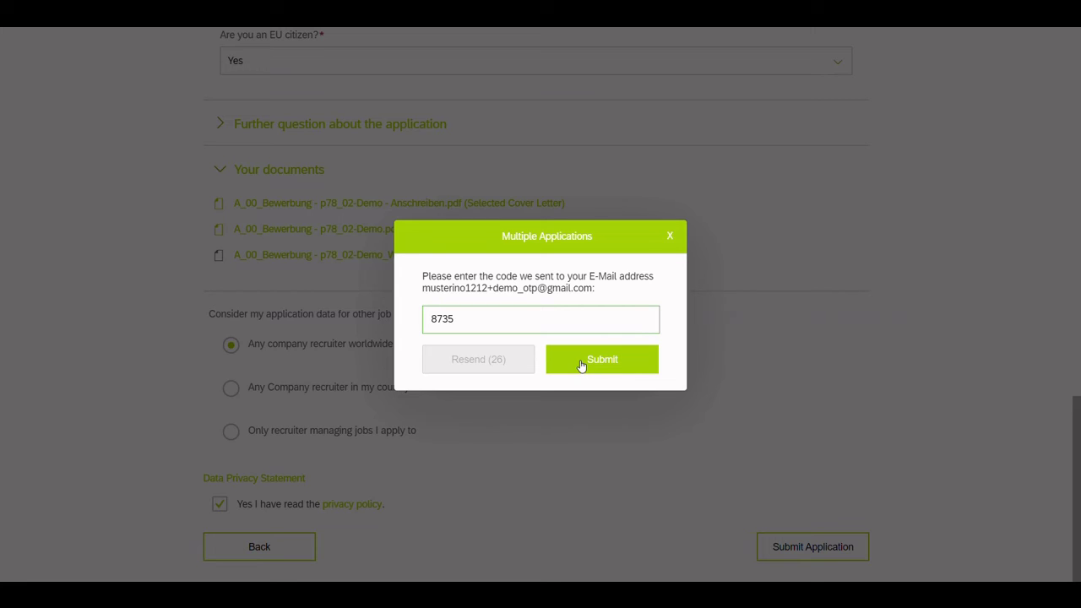
left_click(581, 365)
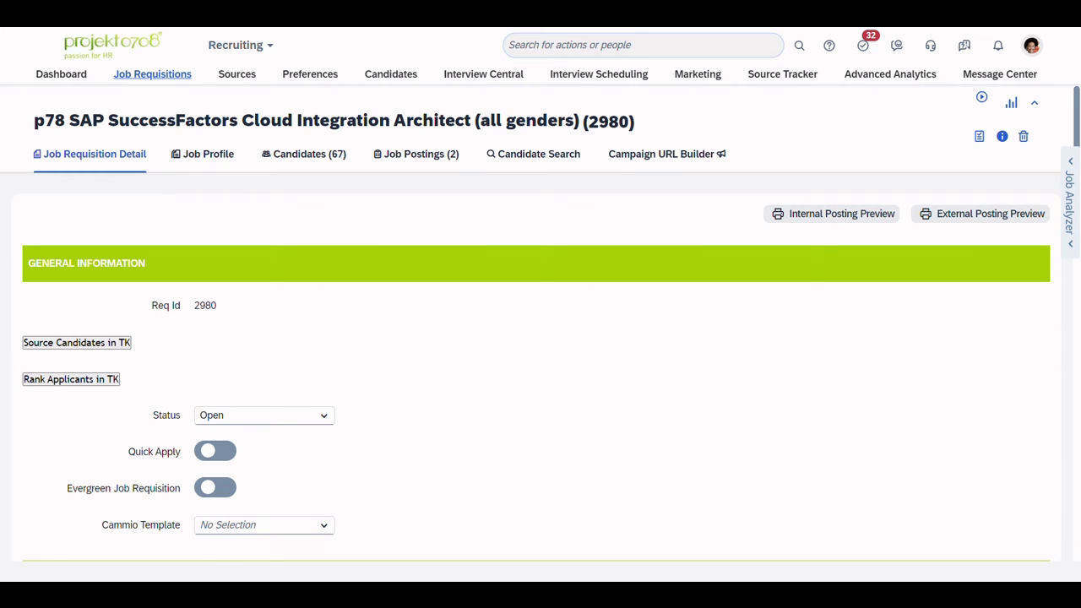
Open the latest candidate's application from requisition 2980's Candidates (67) list and scroll through it.
left_click(309, 164)
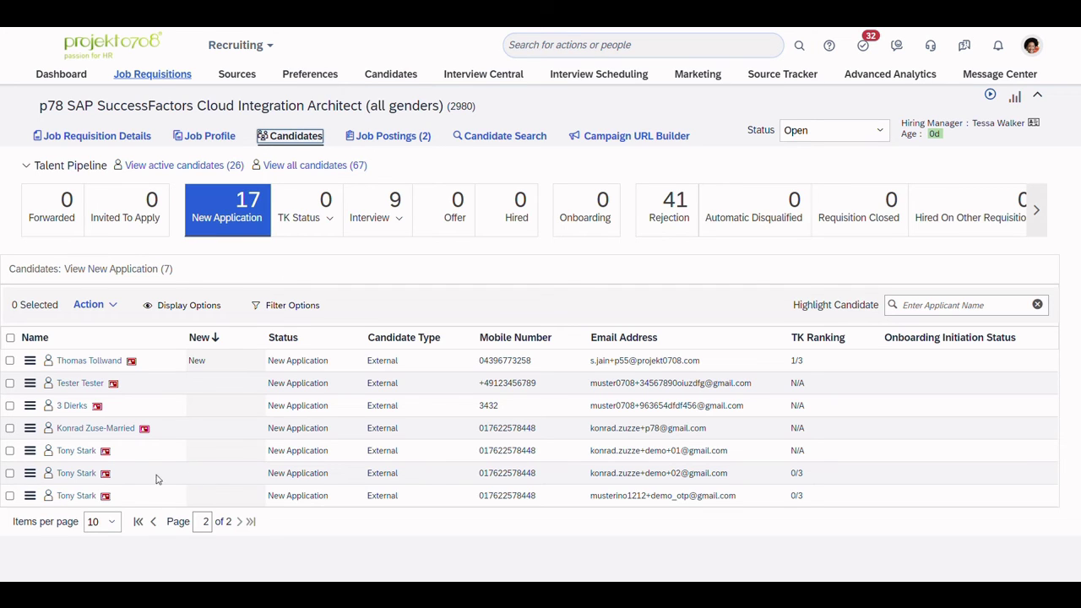
left_click(81, 497)
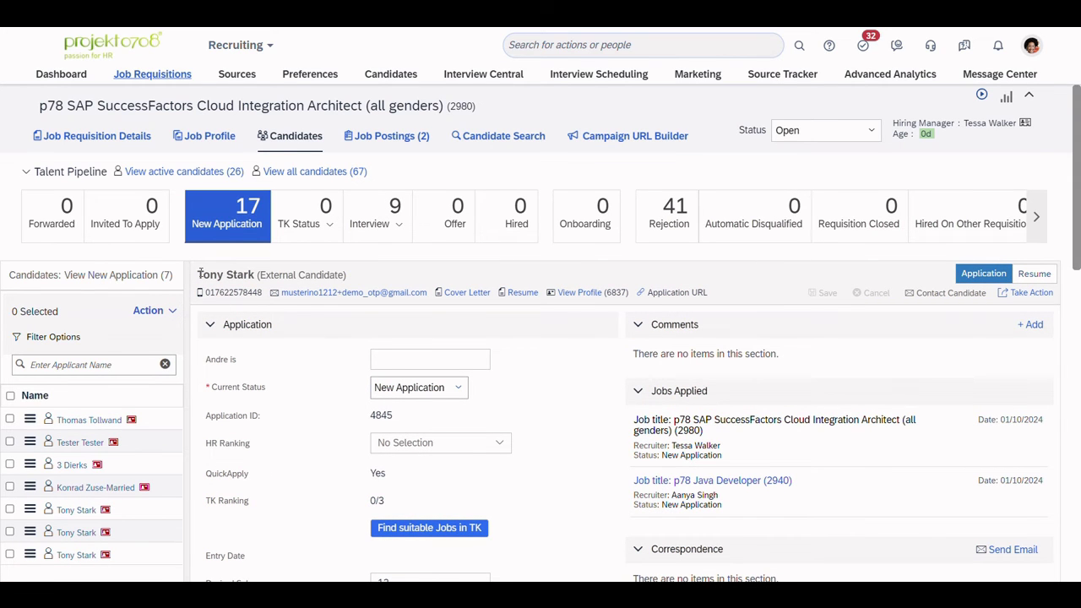
left_click_drag(200, 272, 258, 274)
left_click(482, 279)
left_click_drag(1077, 140, 1078, 382)
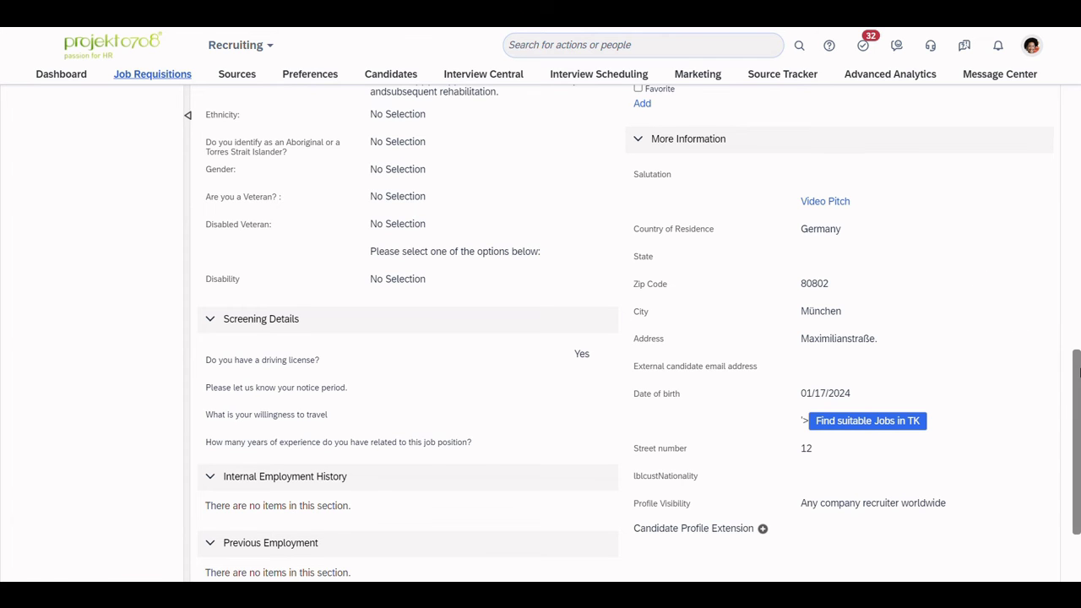
left_click_drag(1077, 439, 1078, 97)
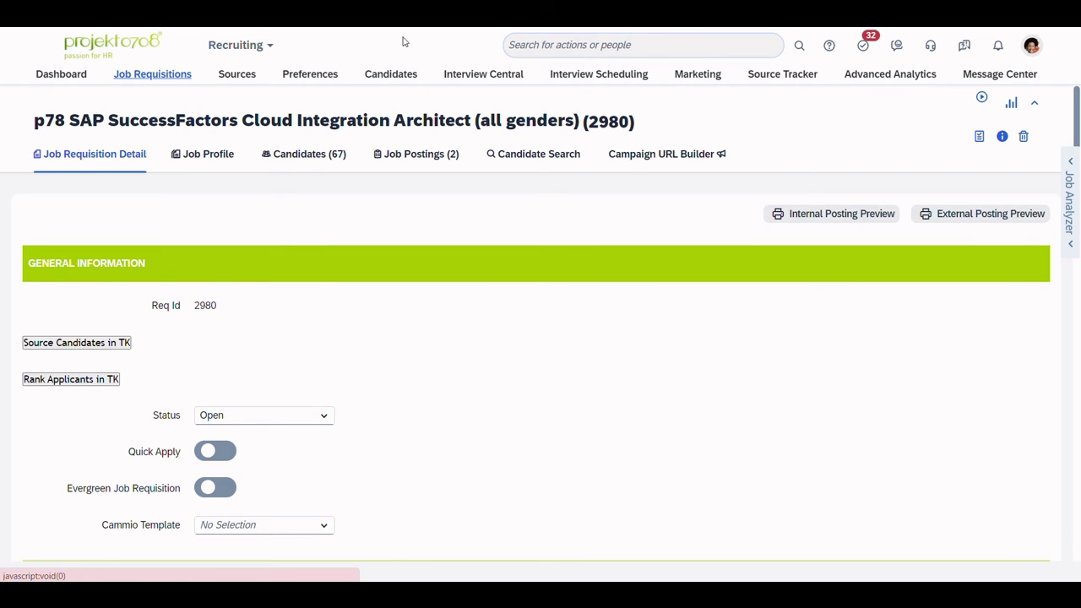
Reopen the latest application again and scroll to its More Information address details.
left_click(331, 160)
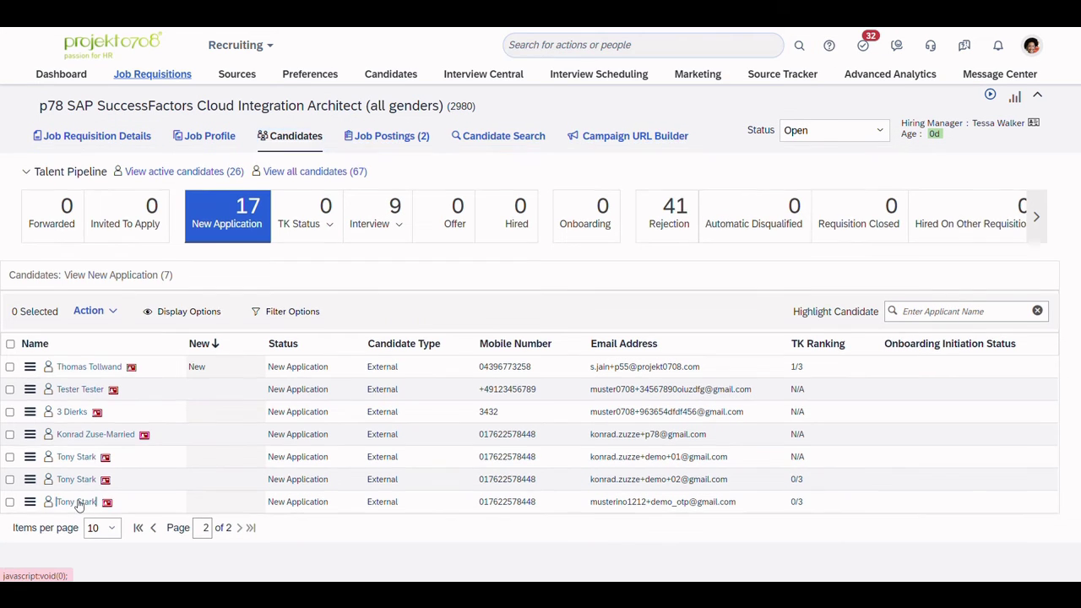
left_click(77, 502)
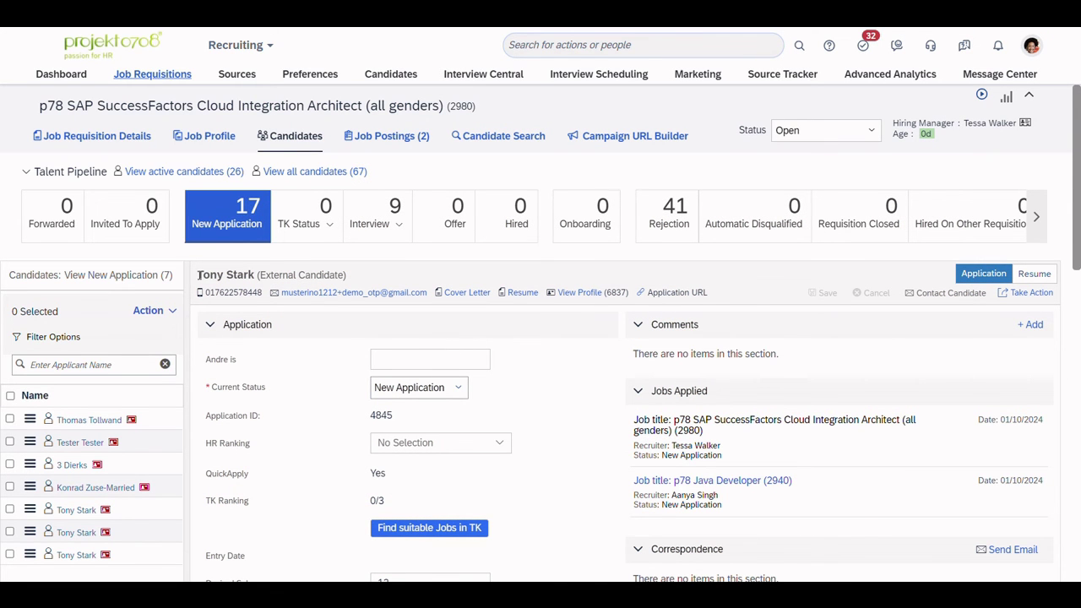
left_click_drag(198, 275, 262, 275)
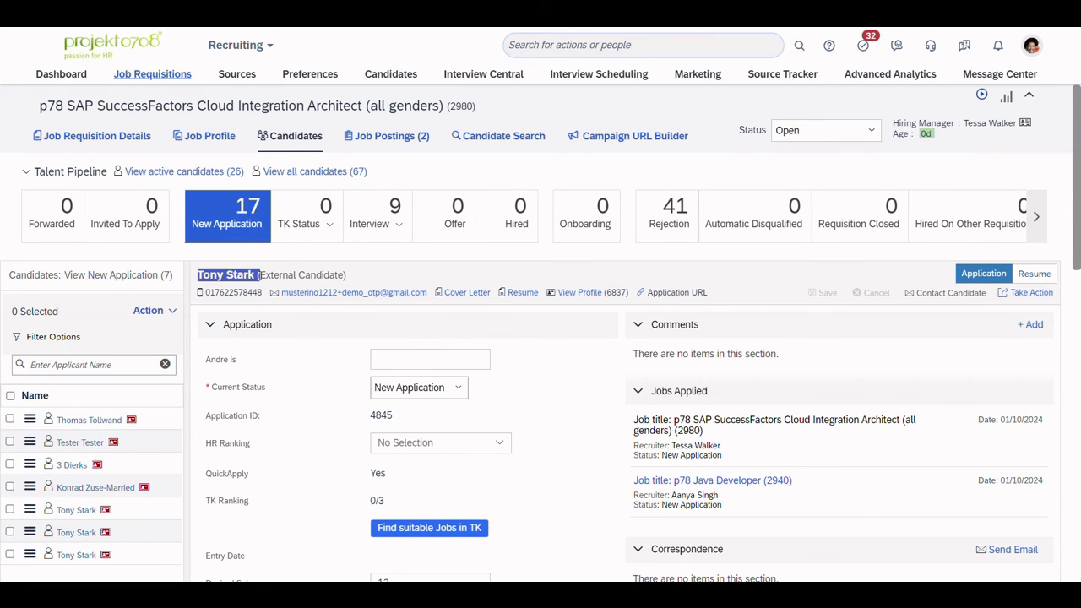
left_click(540, 278)
left_click_drag(1078, 175, 1079, 428)
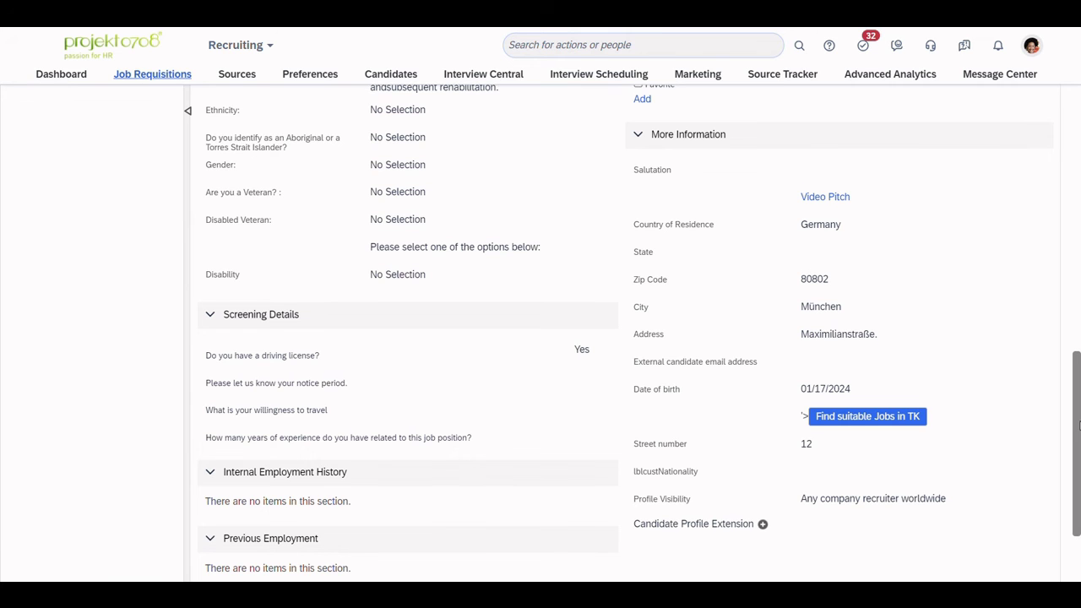
left_click_drag(1079, 428, 1071, 126)
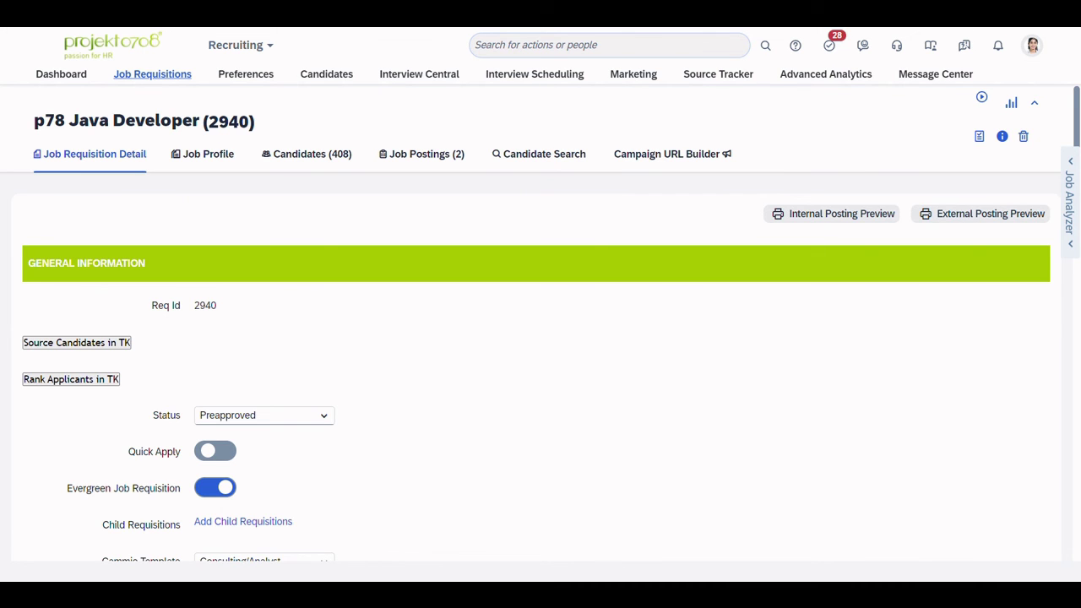
Open application 4844 from the Java Developer (2940) Candidates (408) list and check the header name.
left_click(327, 162)
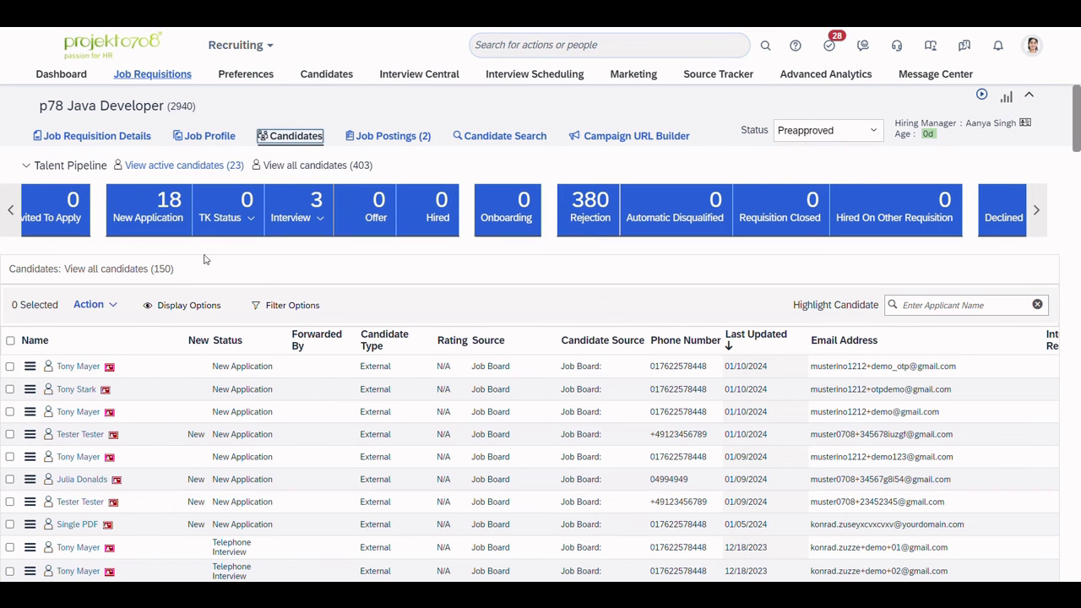
left_click(84, 373)
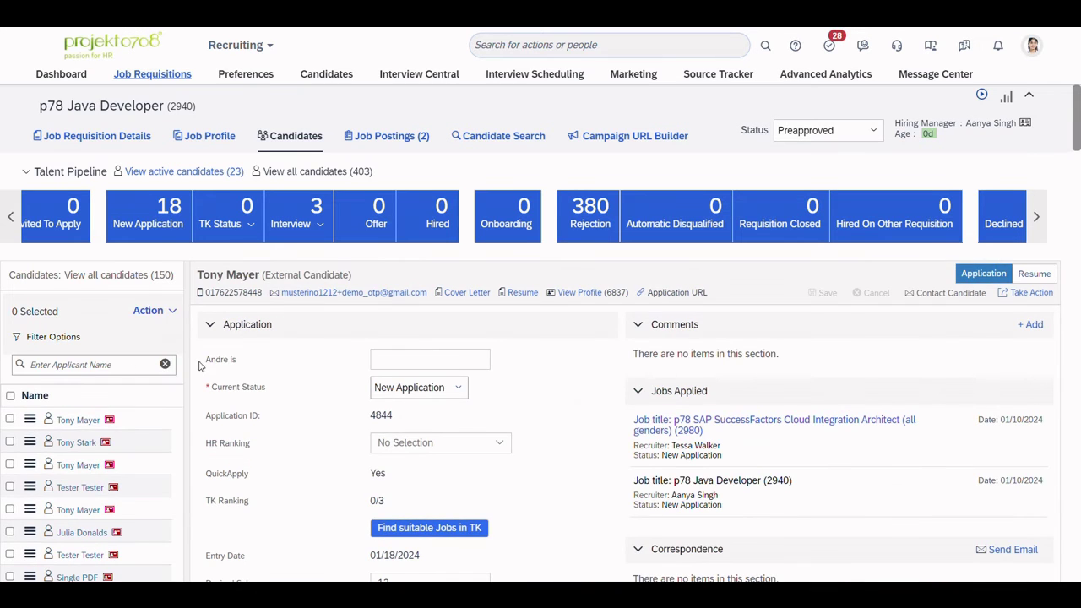
left_click_drag(198, 275, 263, 274)
left_click(400, 279)
mouse_move(1078, 119)
left_mouse_down()
mouse_move(1077, 264)
mouse_move(1078, 135)
left_mouse_up()
Open candidate 6837's full profile via View Profile and scroll the popup.
left_click(584, 296)
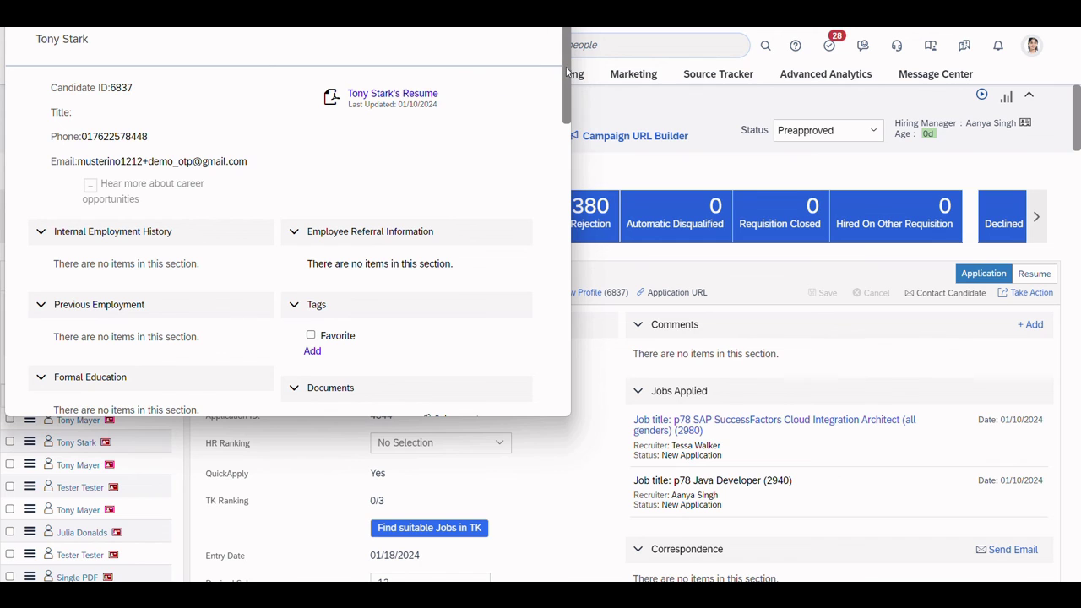
left_click_drag(567, 72, 557, 29)
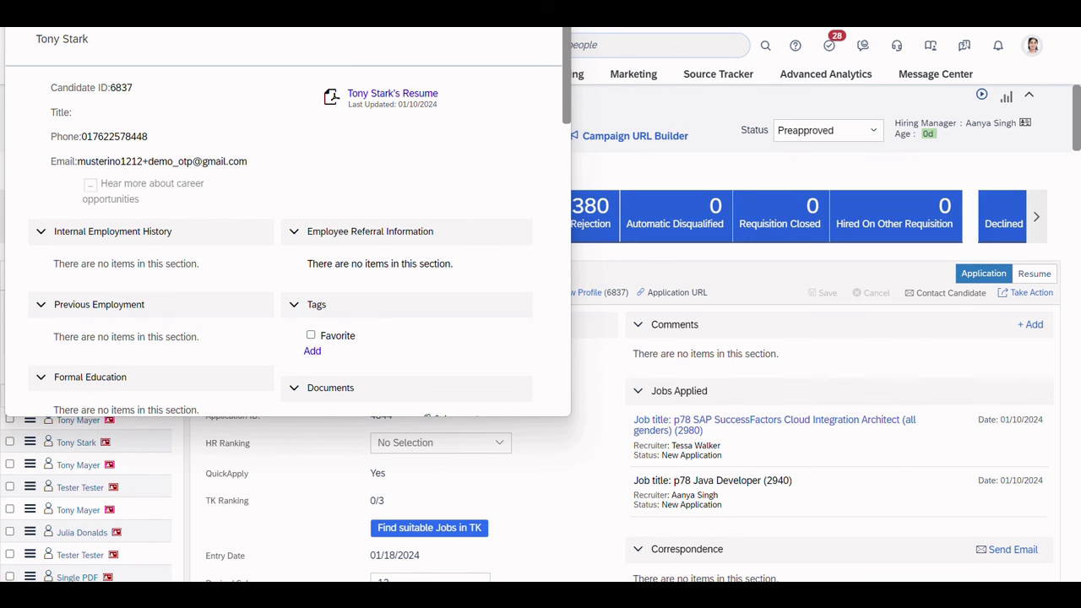